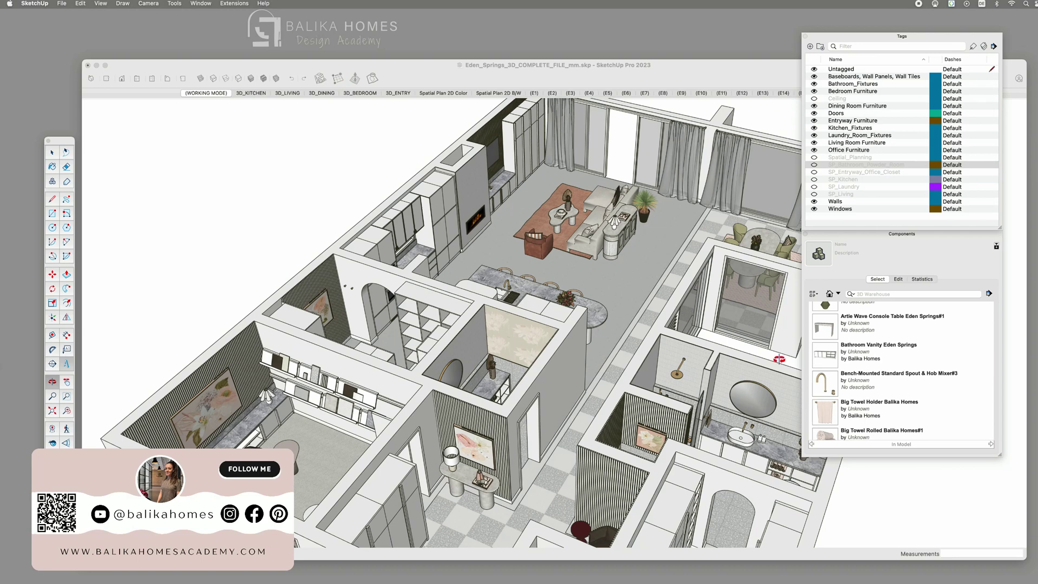
Orbit around the furnished apartment, ending on a near top-down view of the whole floor plan.
click(779, 359)
drag(560, 409, 595, 412)
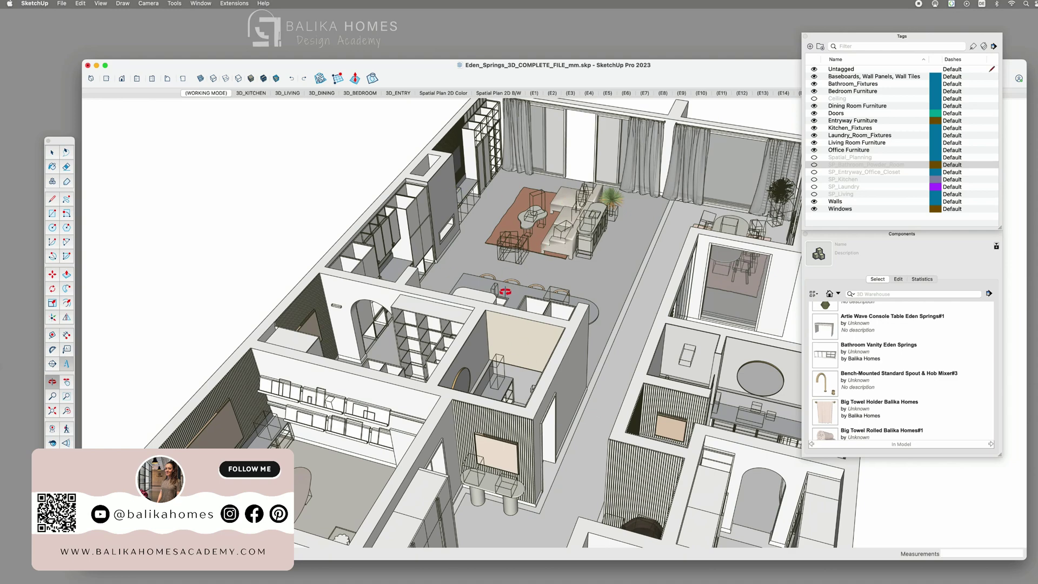
drag(466, 355, 522, 341)
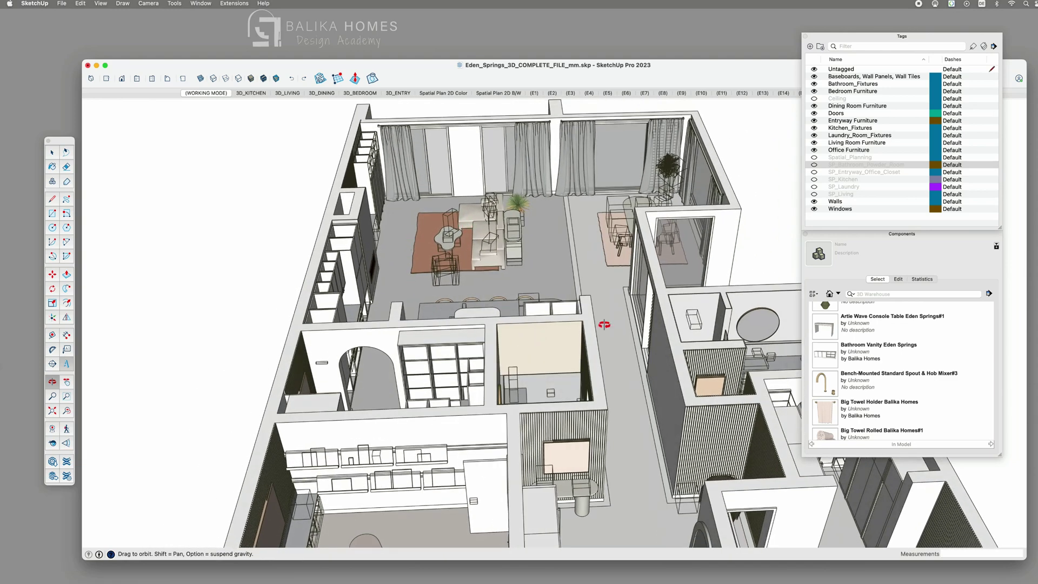
drag(715, 398, 592, 368)
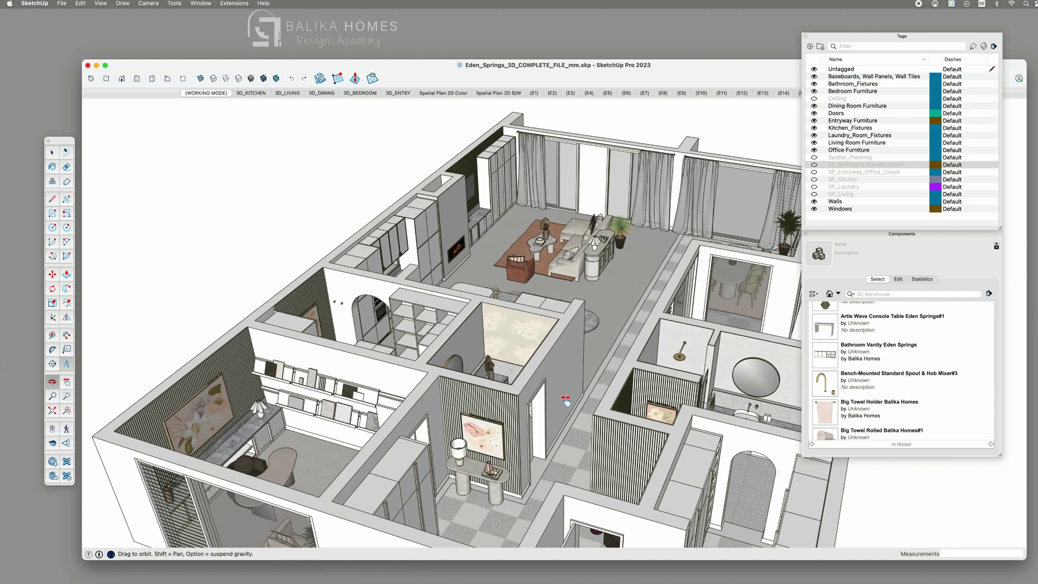
drag(566, 401, 576, 300)
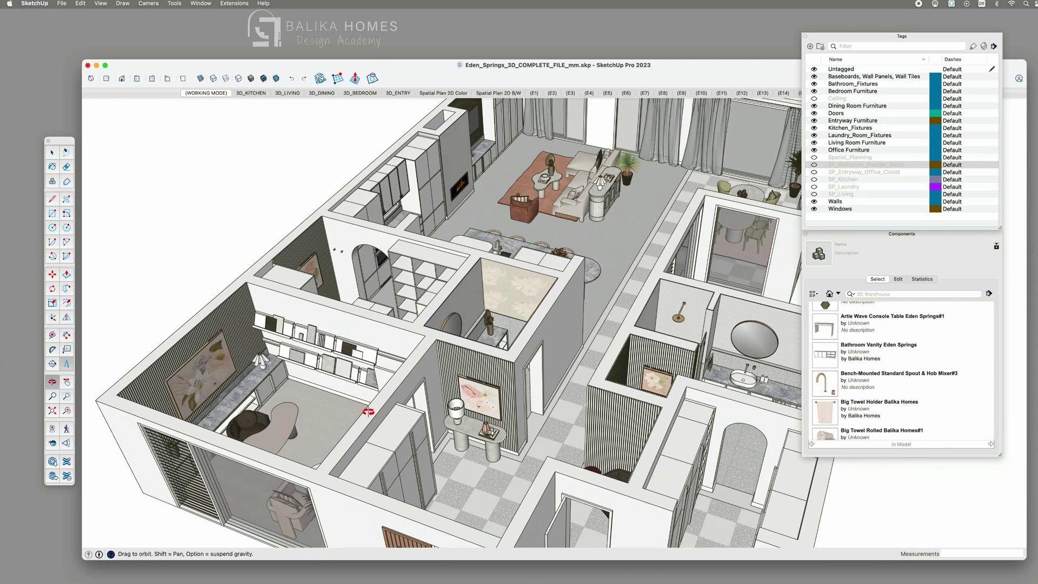
drag(569, 313, 568, 313)
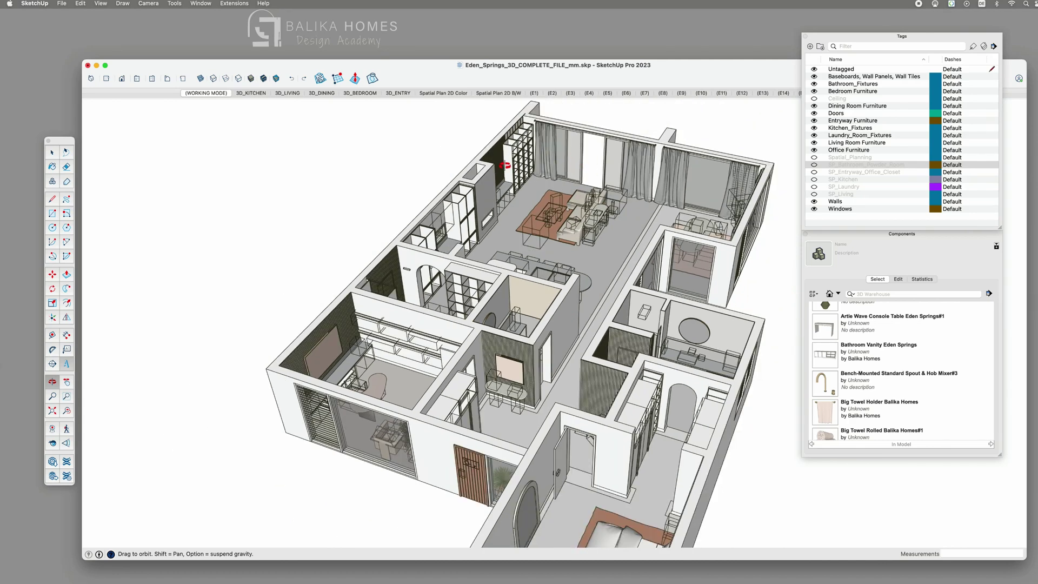
drag(689, 348, 414, 335)
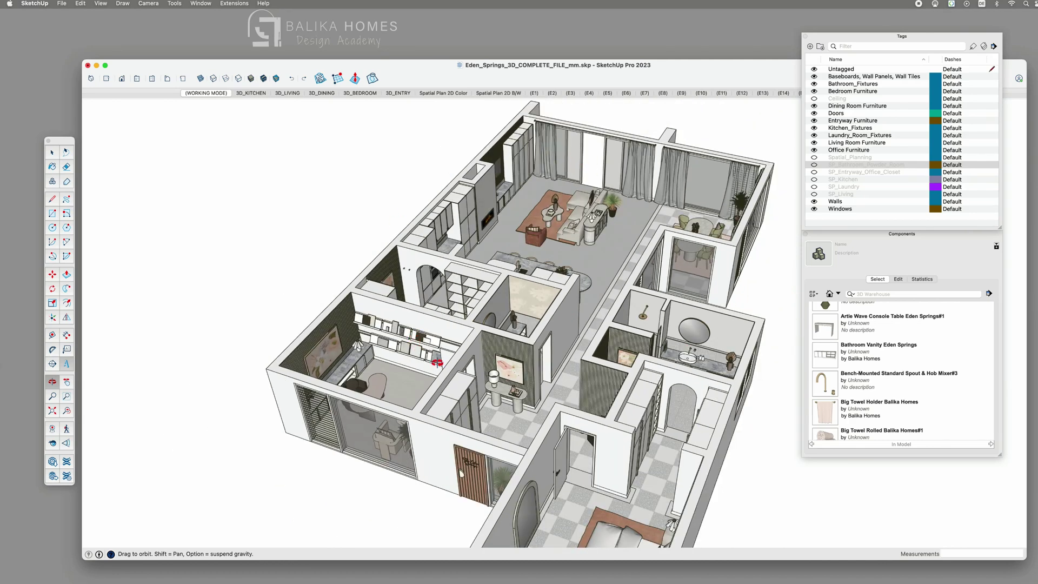
drag(656, 434, 527, 424)
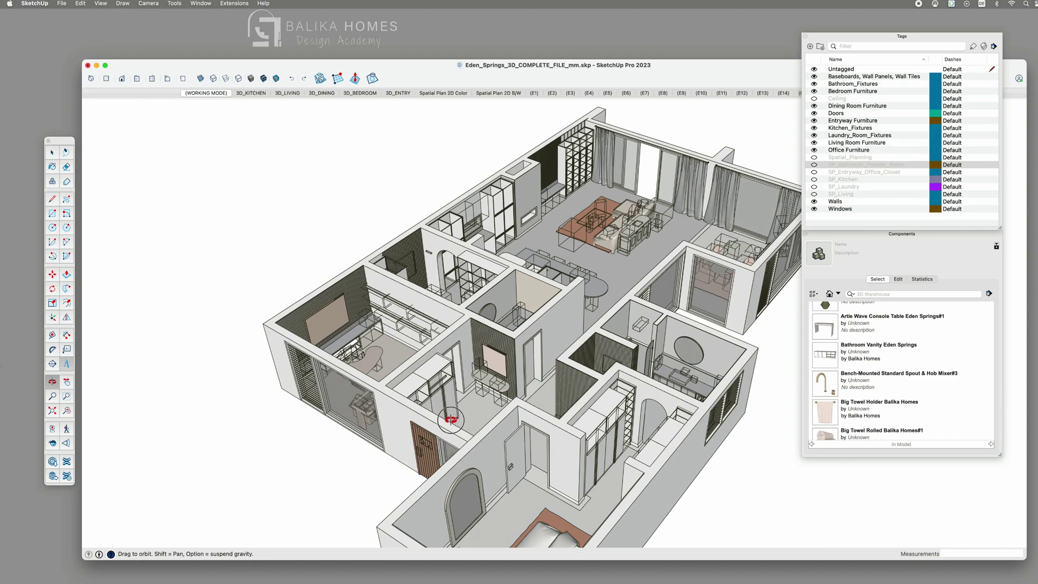
drag(453, 419, 451, 420)
drag(685, 342, 612, 340)
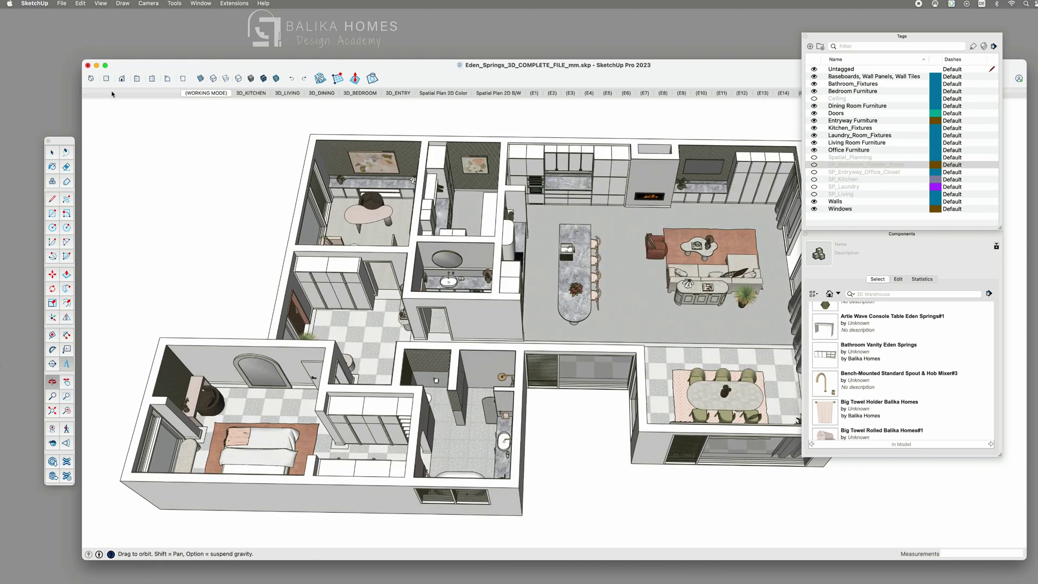
Open About This Mac and highlight the graphics card and 48 GB memory values.
click(9, 4)
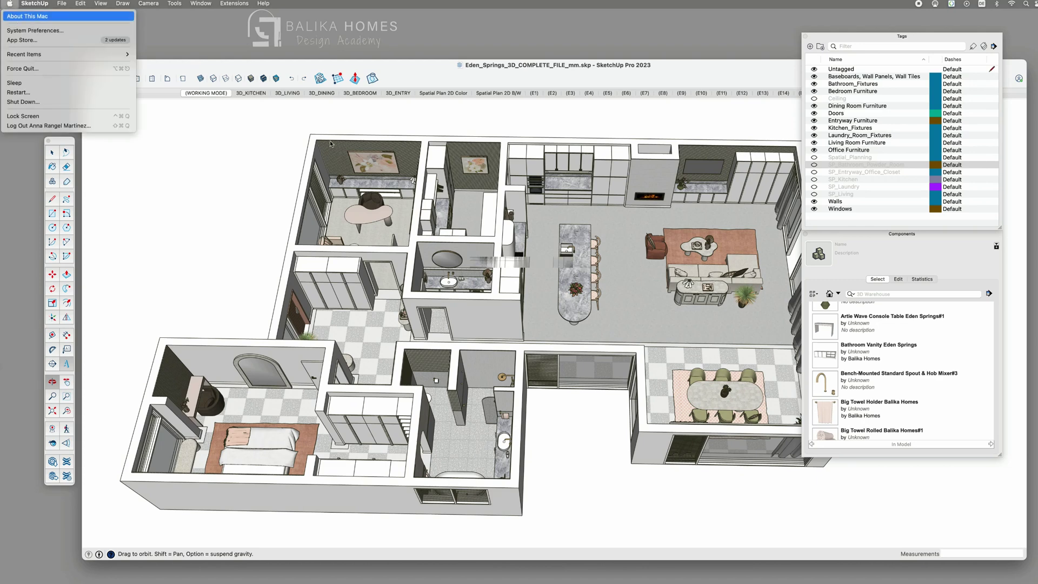
key(Return)
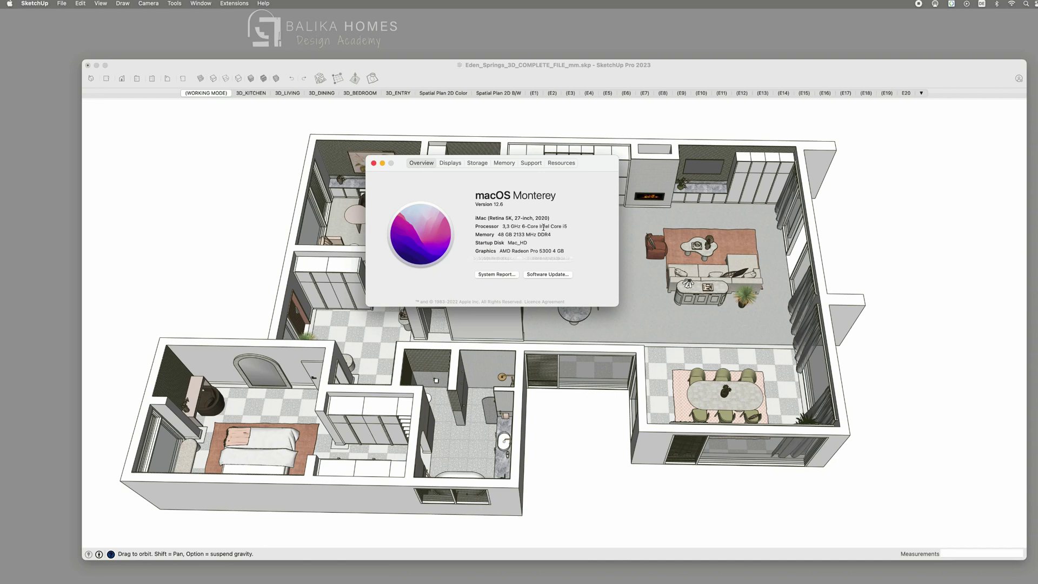
drag(499, 251, 576, 259)
click(495, 236)
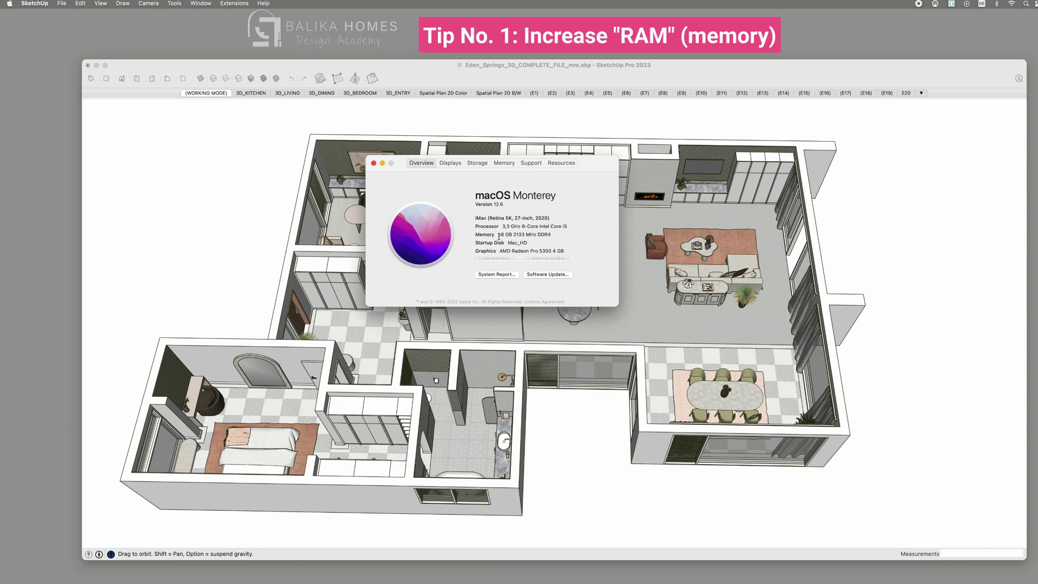
drag(497, 235, 553, 244)
Check the Memory tab's 16, 16, 8 and 8 GB slot split, then close About This Mac.
click(504, 163)
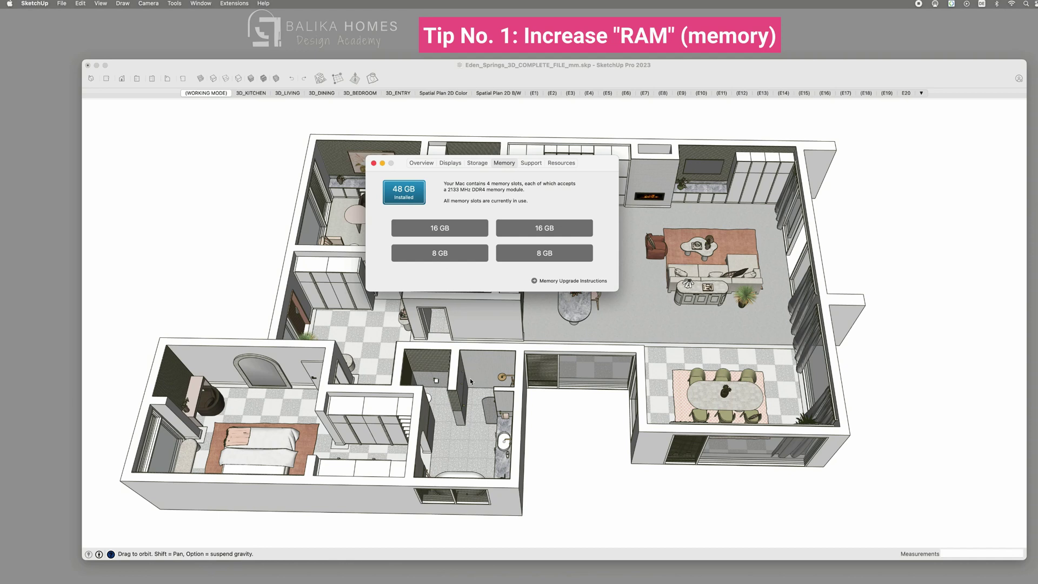
click(373, 164)
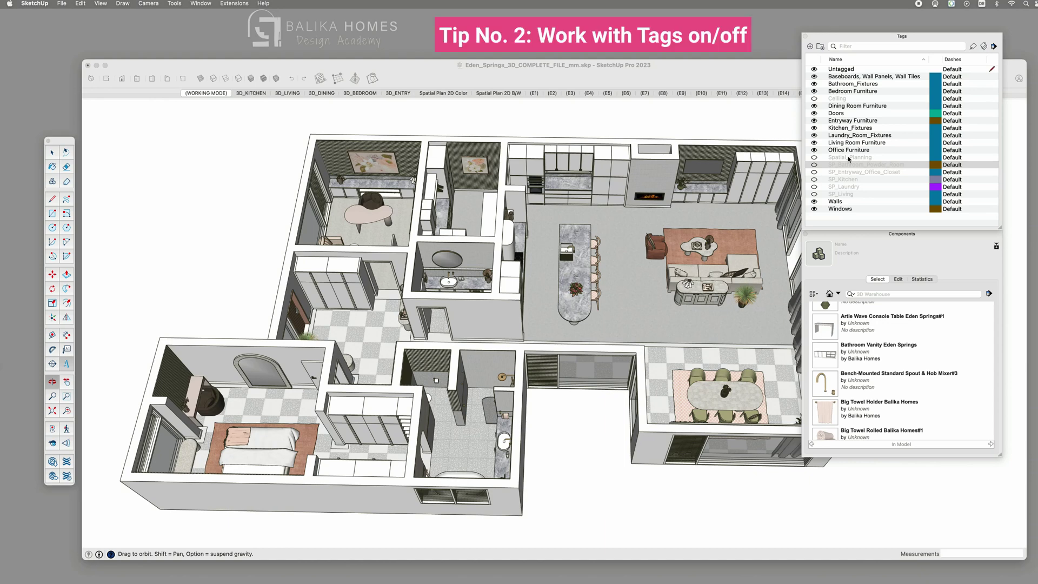
click(872, 96)
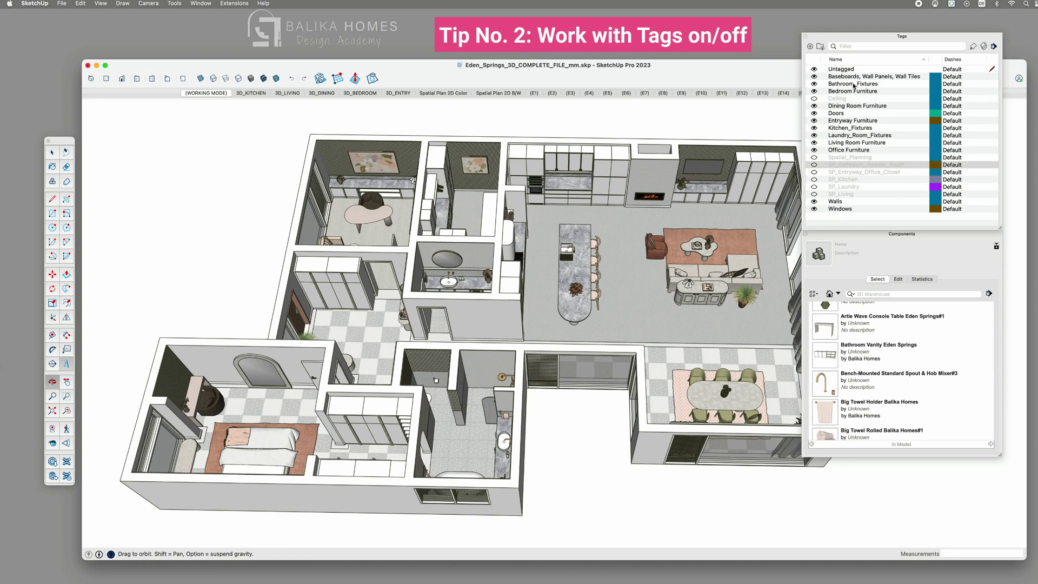
Hide the Kitchen_Fixtures and living room furniture tags, re-show kitchen fixtures and Entryway Furniture, and orbit.
click(840, 120)
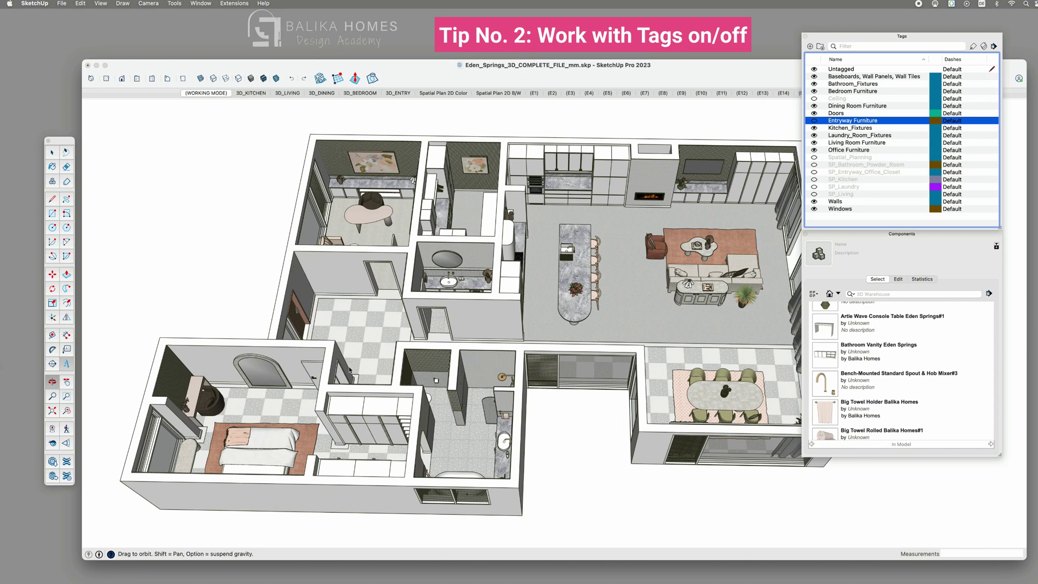
click(815, 128)
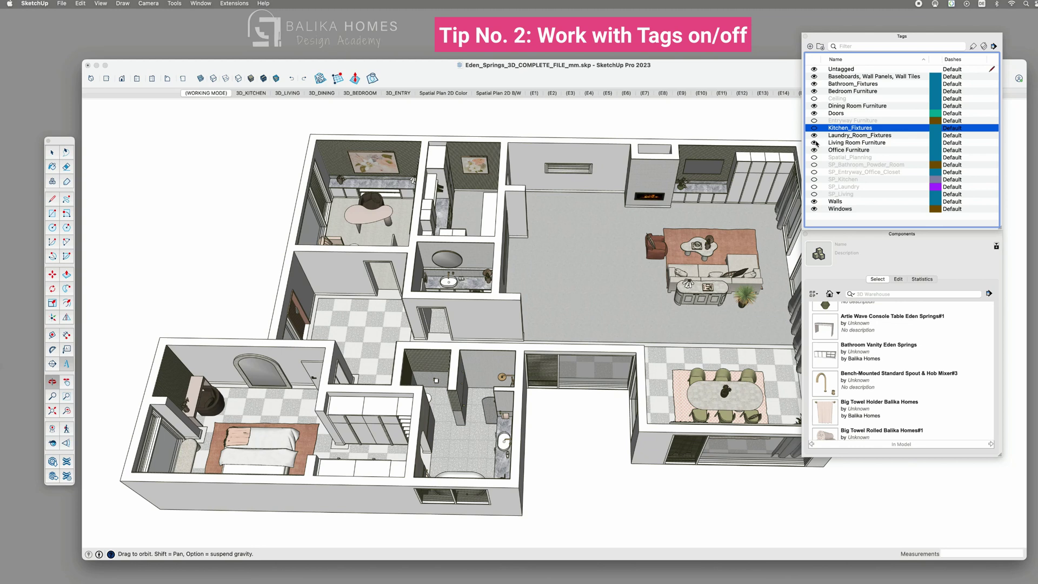
click(814, 143)
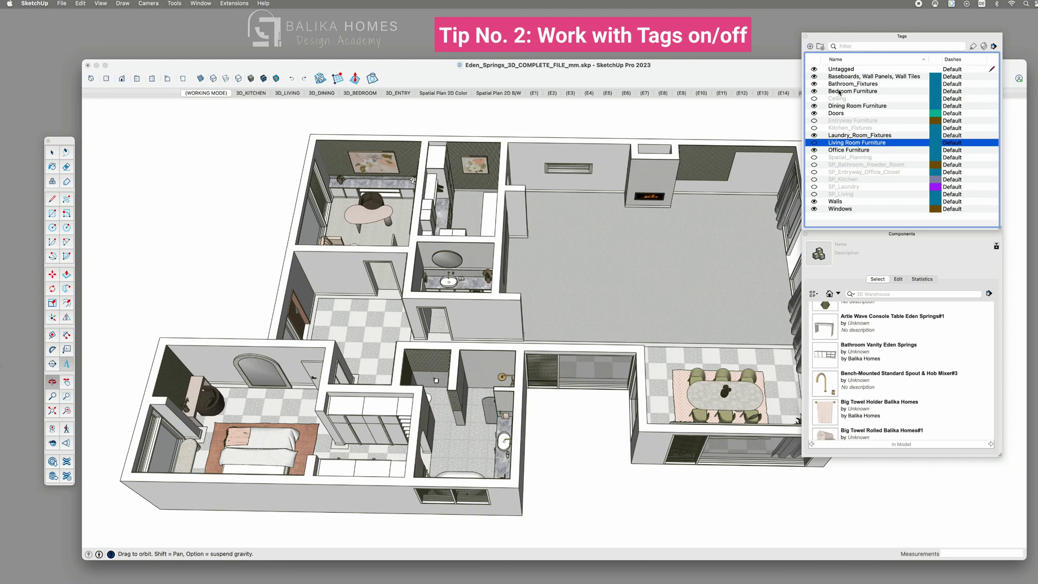
click(815, 128)
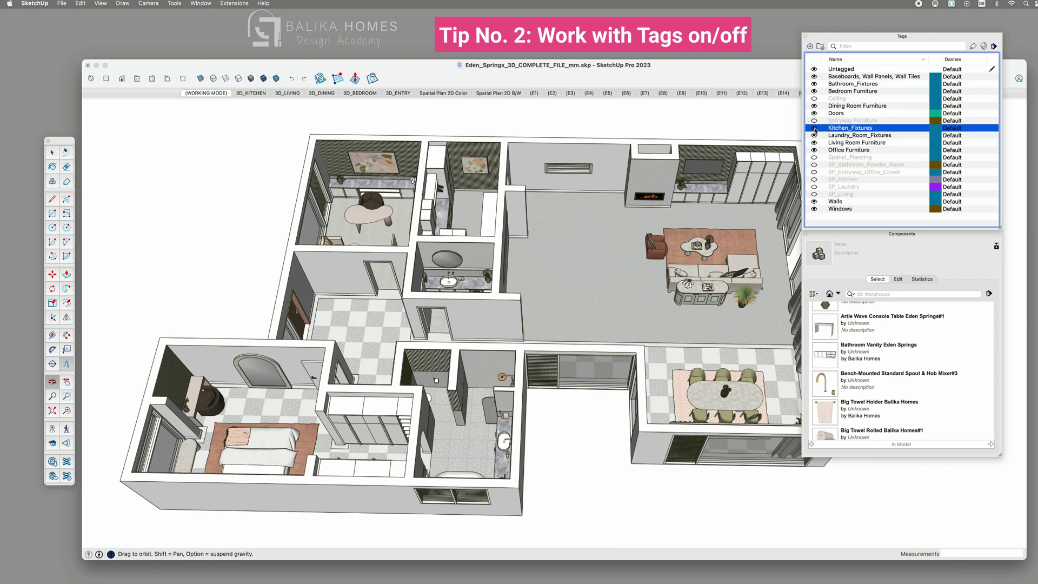
click(815, 121)
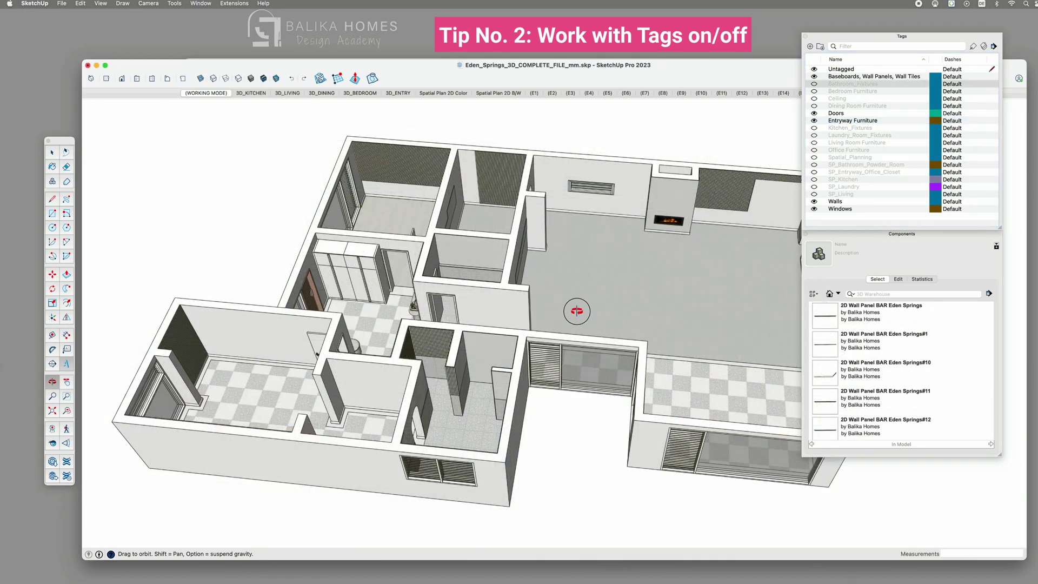
drag(575, 304, 642, 387)
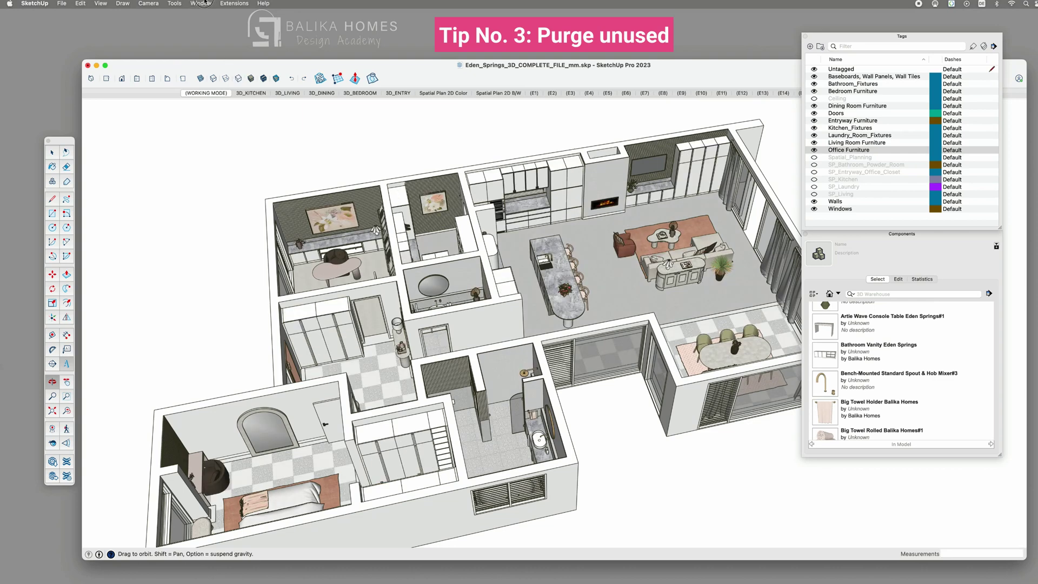
Run Purge unused twice in Model Info > Statistics, leaving 206 component definitions and 125 materials.
click(201, 3)
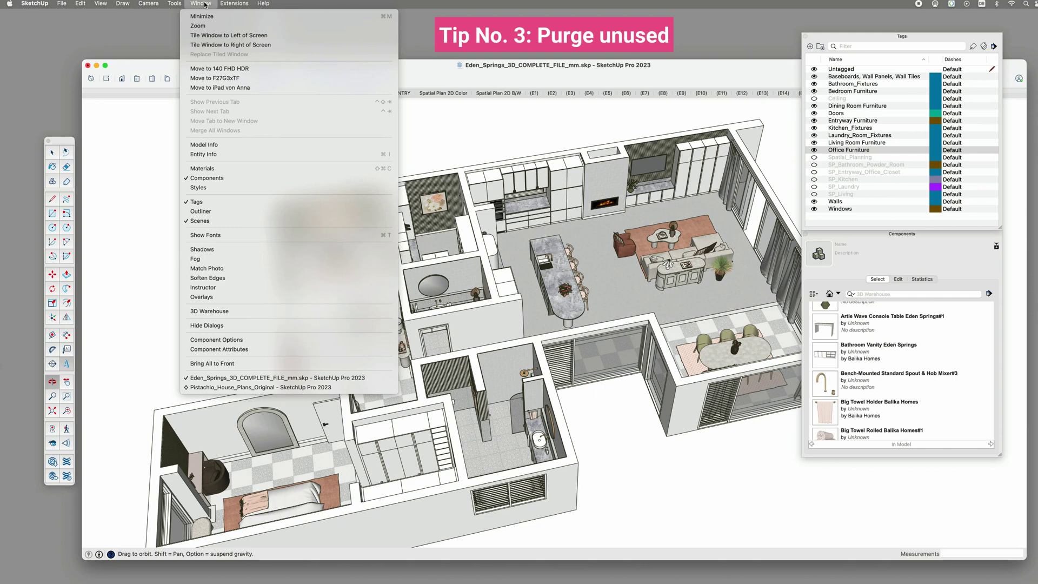
click(215, 149)
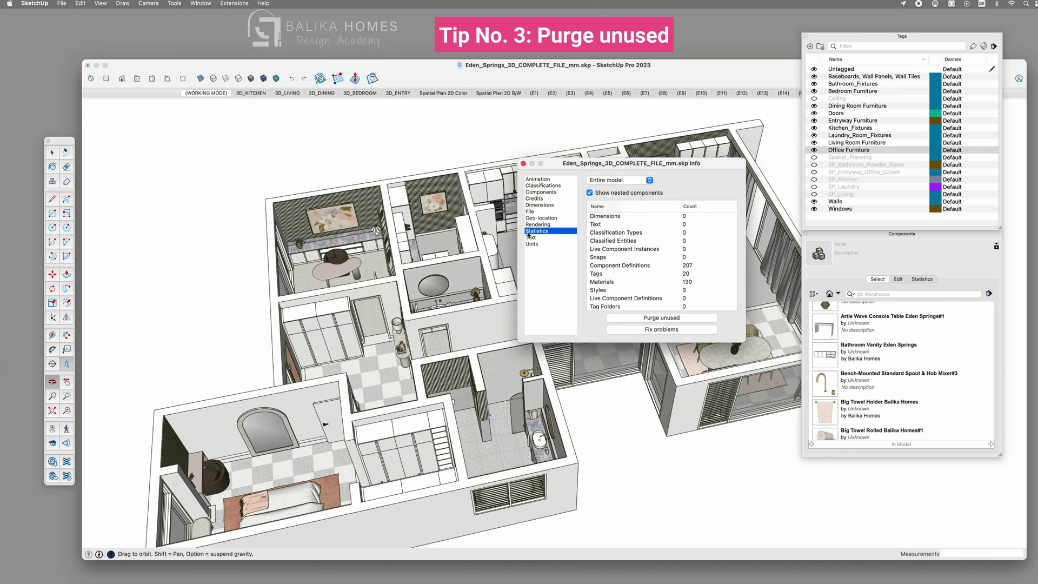
click(667, 319)
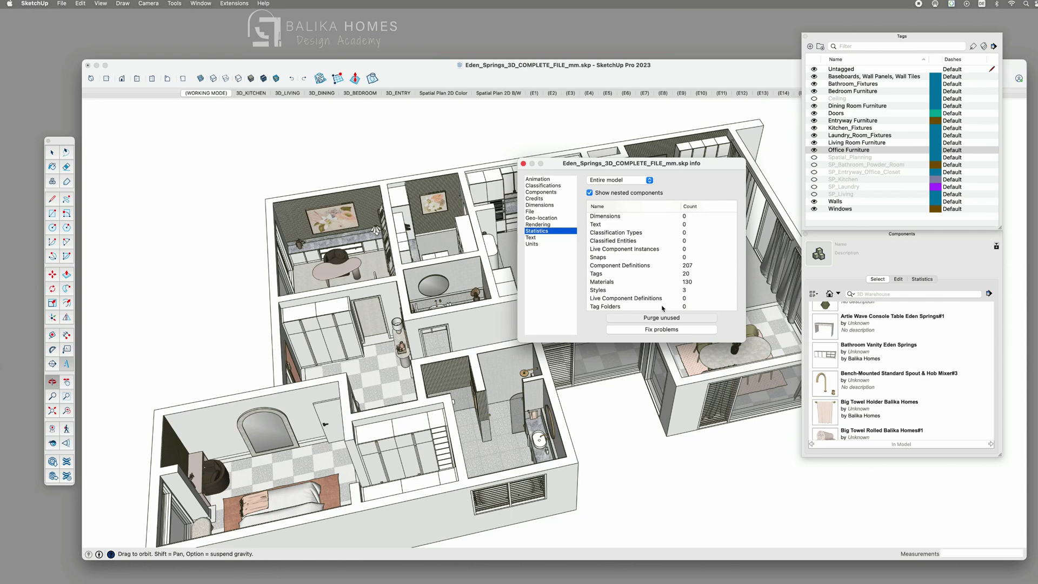
click(662, 317)
click(525, 163)
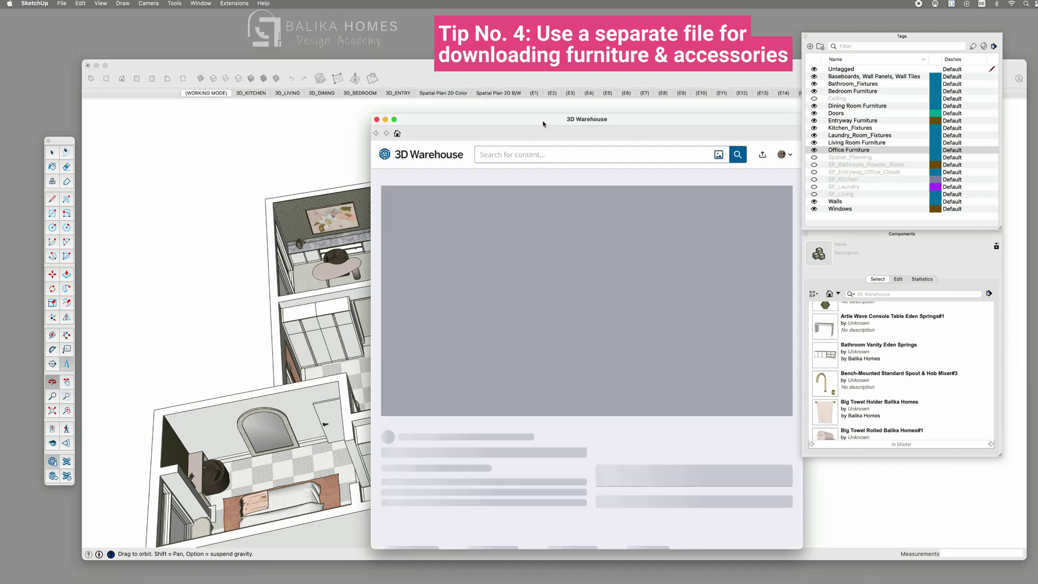
Browse the 3D Warehouse home page, then close it and return to the Select tool.
drag(543, 124, 544, 113)
click(424, 145)
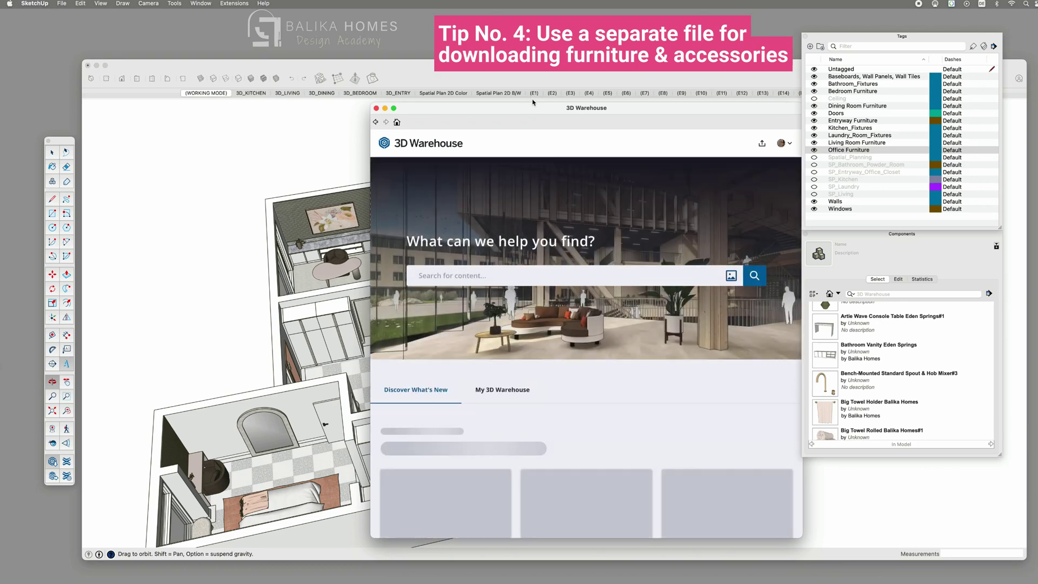
scroll(563, 274, down, 5)
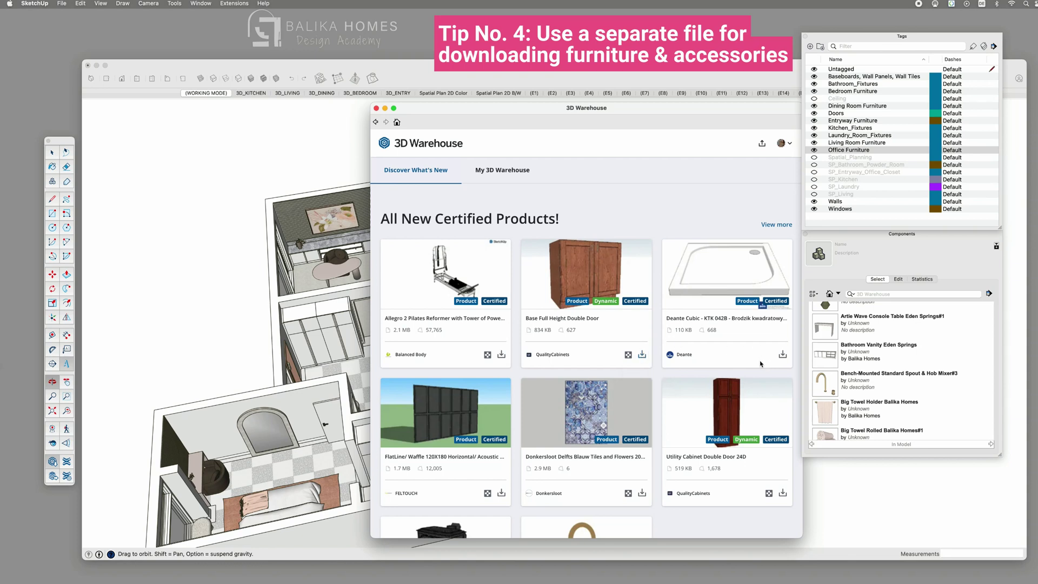
scroll(762, 364, down, 3)
scroll(762, 364, down, 1)
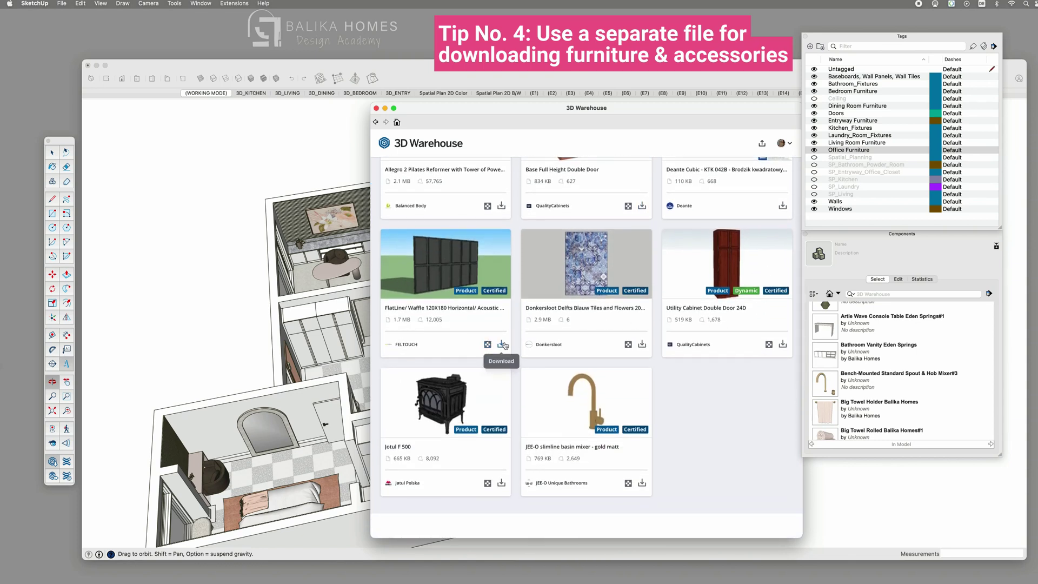
click(376, 108)
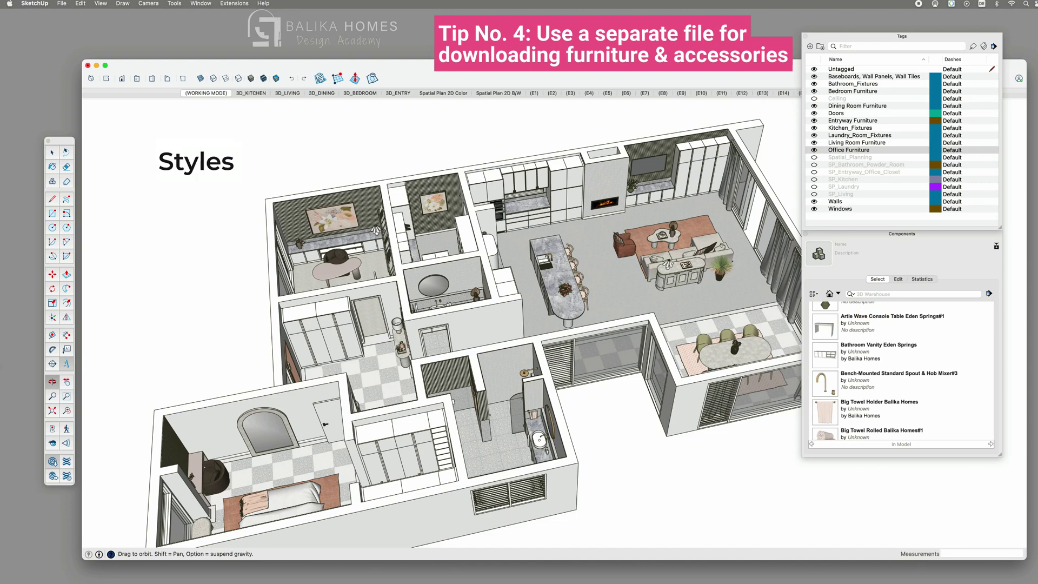
key(space)
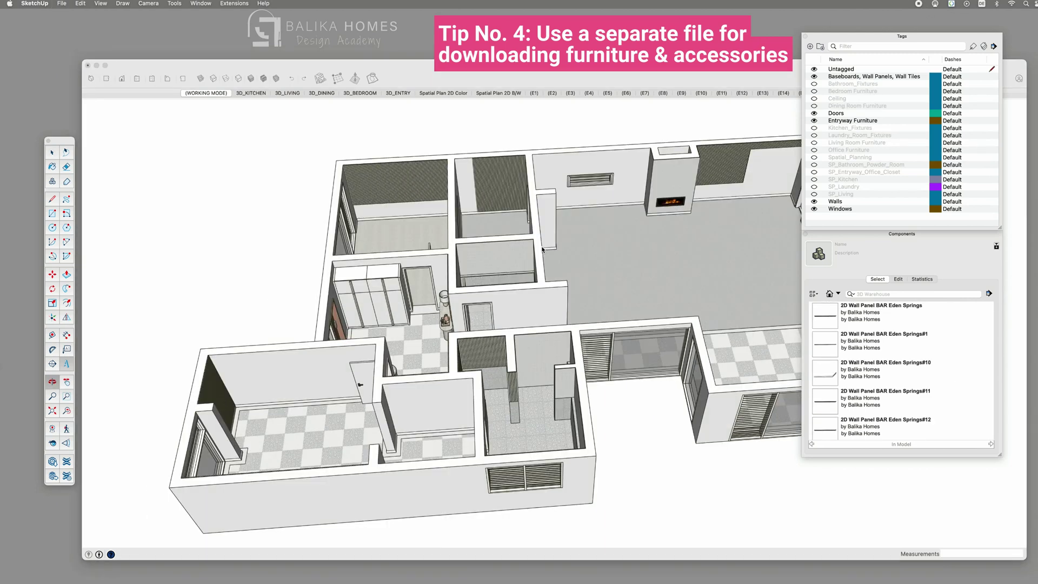
In a new untitled model, place a round nested coffee table found by searching 'coffee table'.
click(543, 249)
click(62, 4)
click(70, 16)
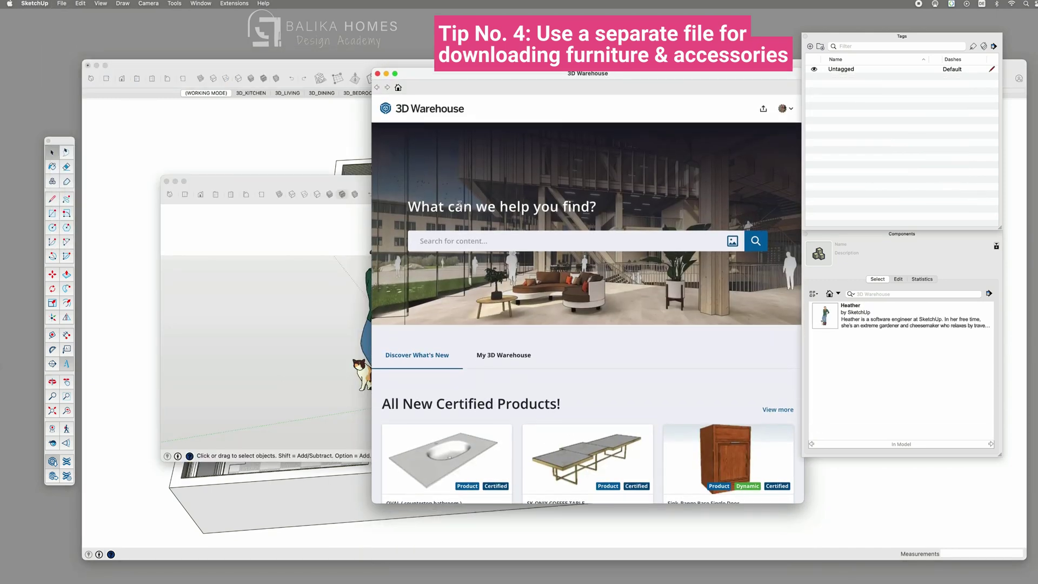
text(coffee table)
key(Return)
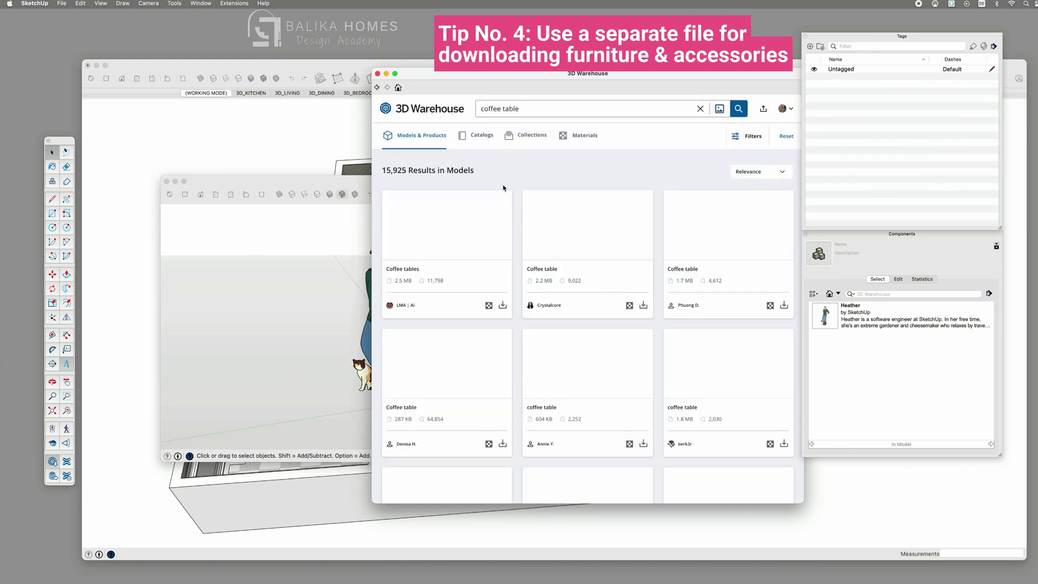
scroll(661, 344, down, 5)
click(643, 354)
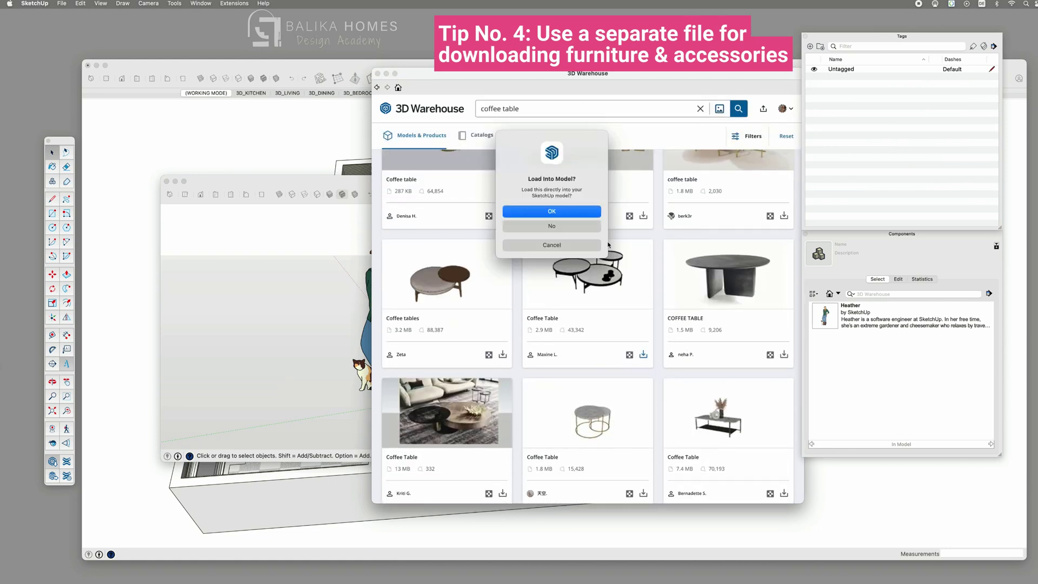
click(562, 211)
click(519, 411)
middle_drag(519, 411, 533, 329)
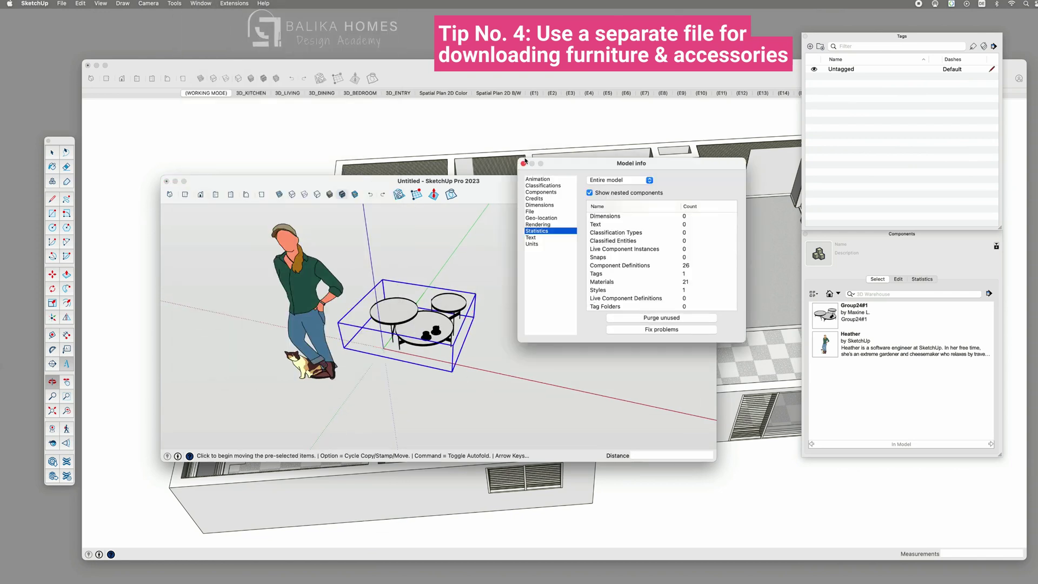
Search 3D Warehouse for 'sofa' and load a sofa into the untitled model.
click(524, 163)
click(857, 70)
key(space)
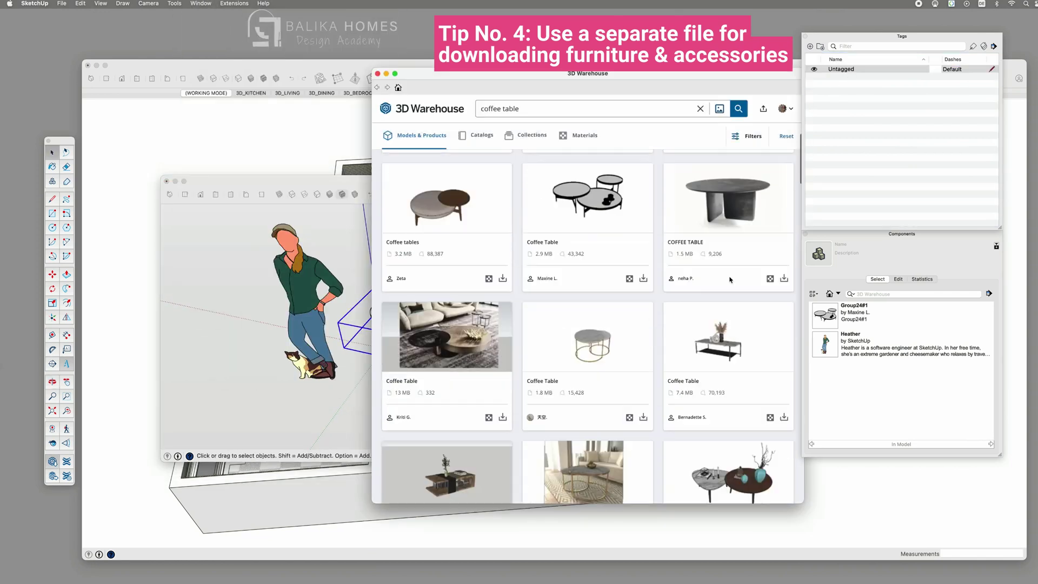
scroll(530, 142, down, 3)
key(super+a)
text(sofa)
key(Return)
click(785, 322)
click(558, 216)
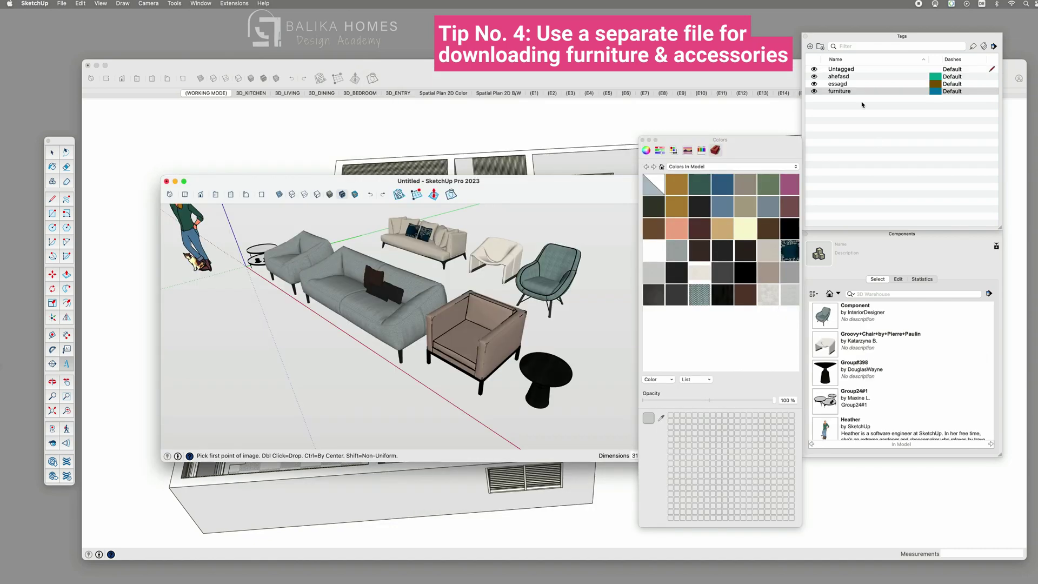
Purge unused items from the untitled model via Model Info > Statistics.
click(200, 3)
click(222, 144)
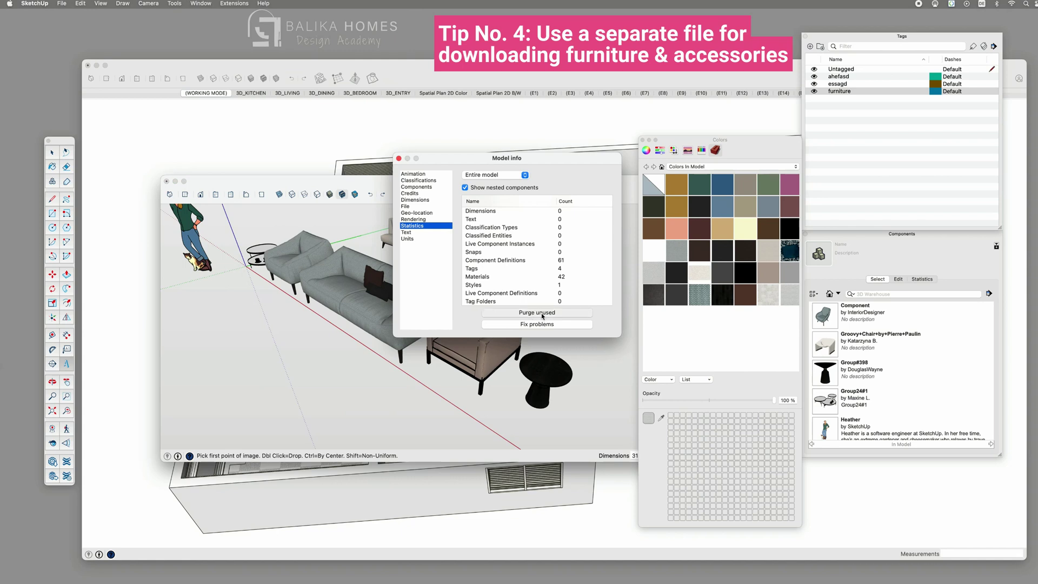
click(543, 313)
click(398, 158)
Delete the three extra tags and copy the black side table.
shift+click(839, 76)
right_click(841, 81)
click(862, 86)
click(587, 221)
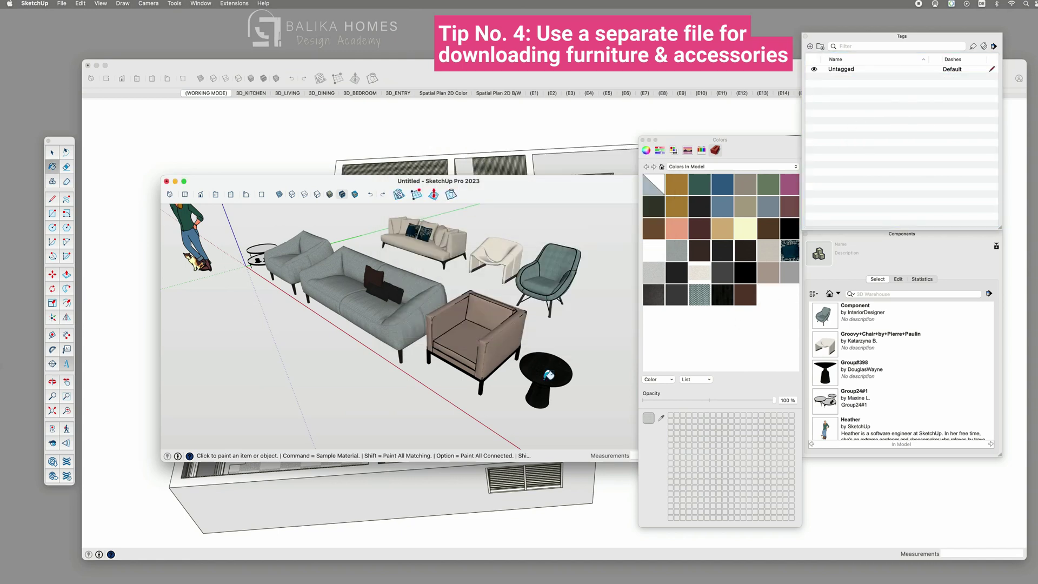
click(540, 361)
right_click(540, 360)
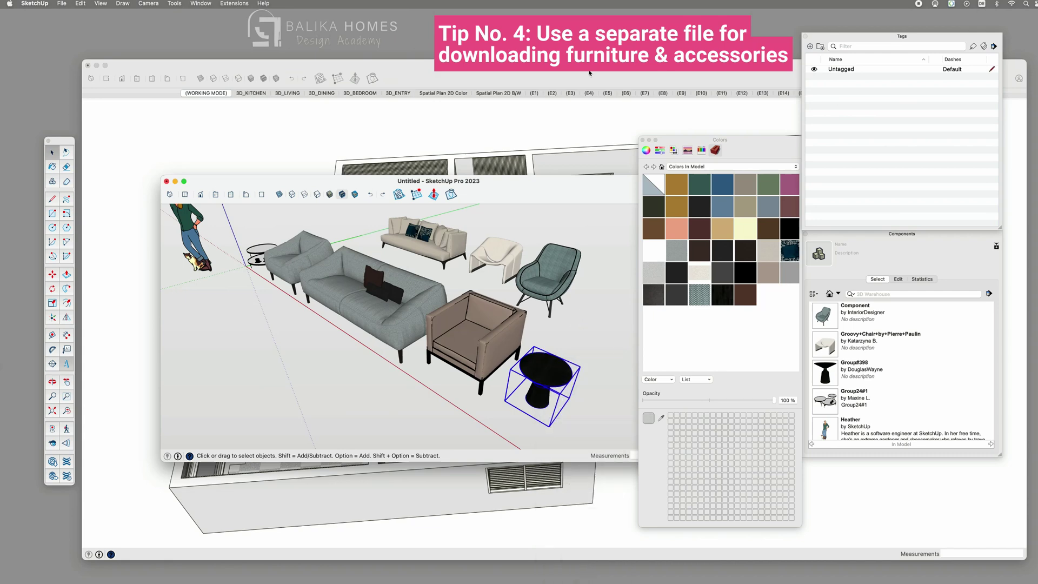
Add a TEST tag, make it active, and paste the black side table into the living room.
click(642, 140)
click(810, 46)
text(TEST)
key(Return)
click(992, 201)
key(super+v)
scroll(770, 245, up, 5)
scroll(770, 245, down, 3)
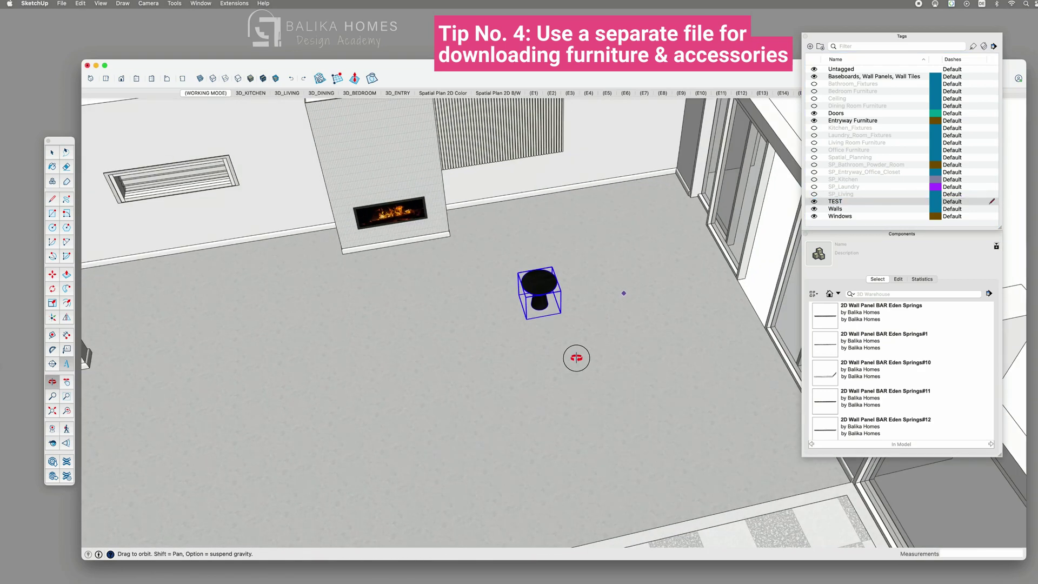
click(814, 206)
Rename the TEST tag to Living_Room_Furniture and delete the pasted black side table.
double_click(833, 202)
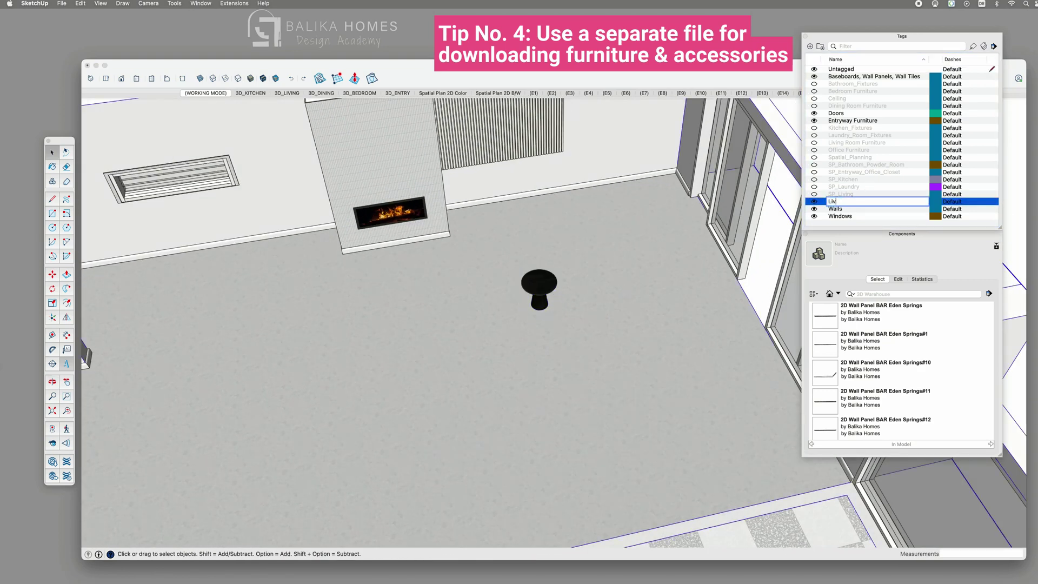
text(Living_Room_Furniture)
key(Return)
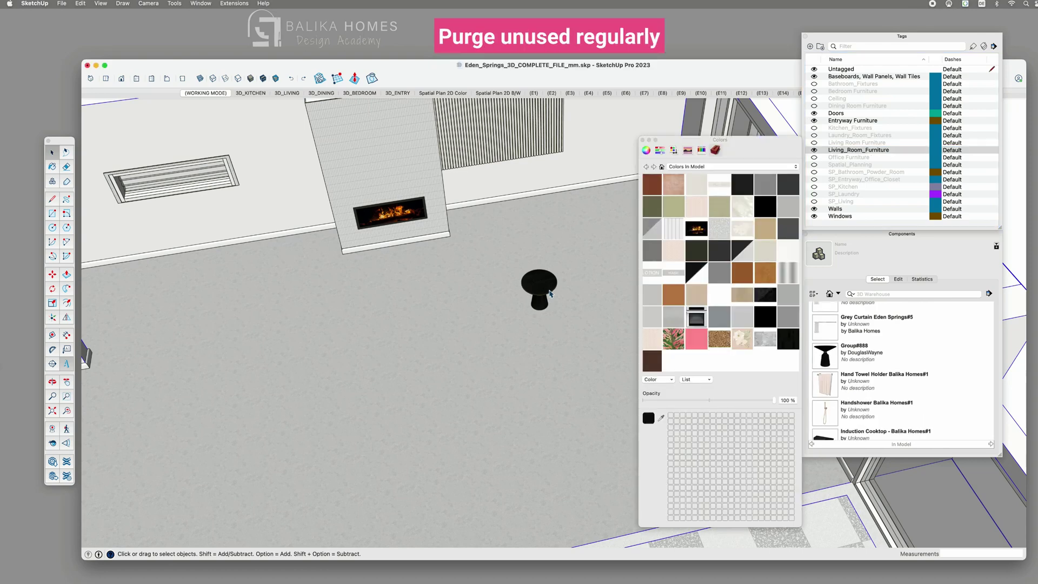
click(539, 285)
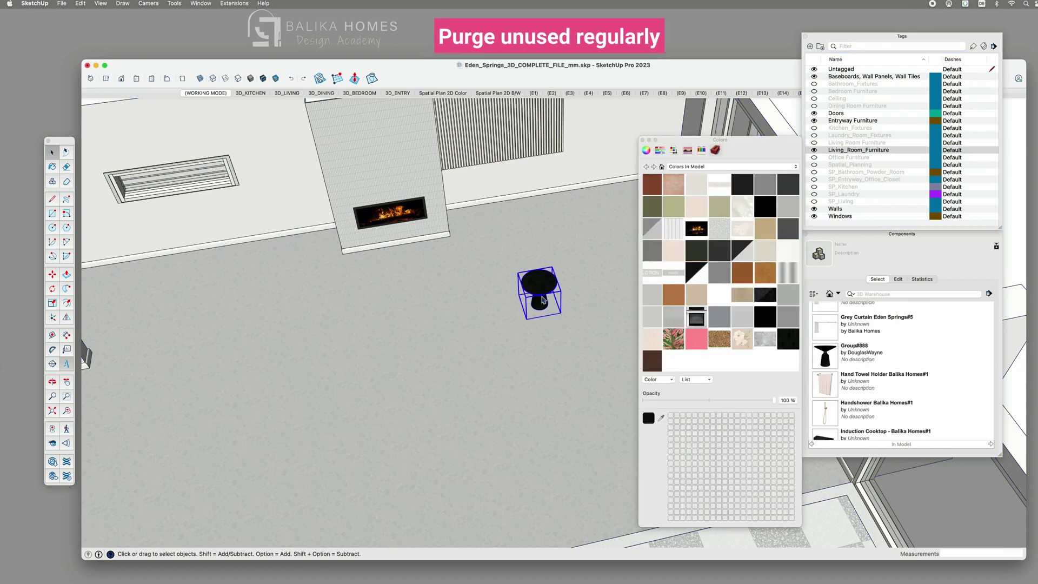
key(Delete)
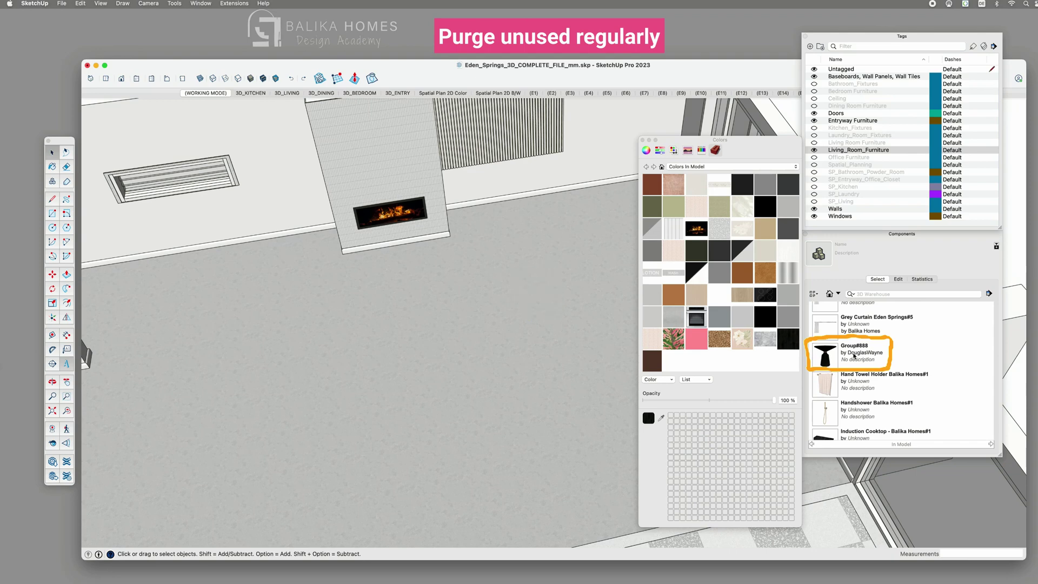
Purge unused items via Model Info > Statistics, leaving 206 component definitions, 20 tags, 126 materials.
click(201, 3)
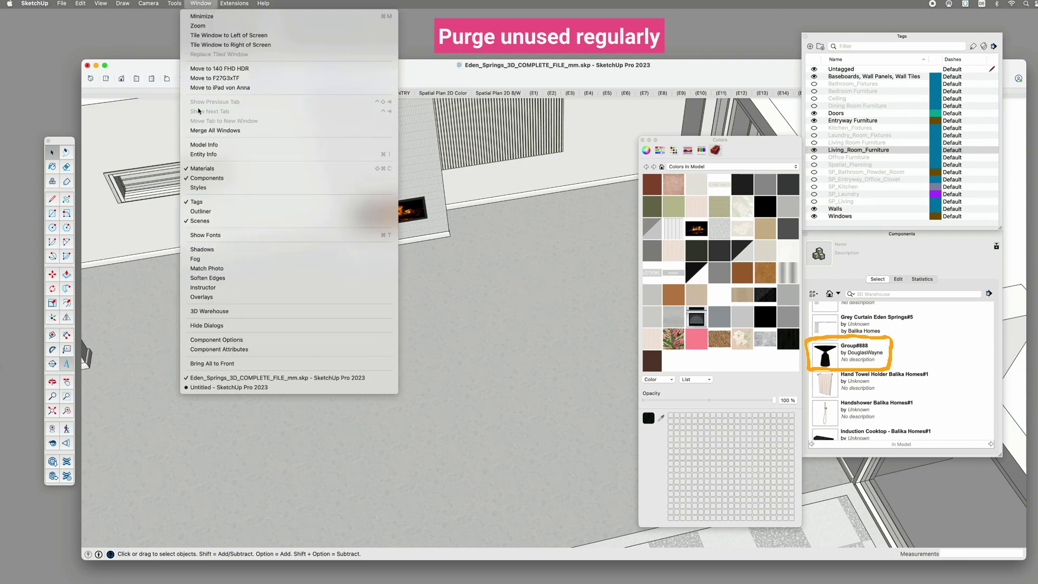
click(221, 146)
click(552, 314)
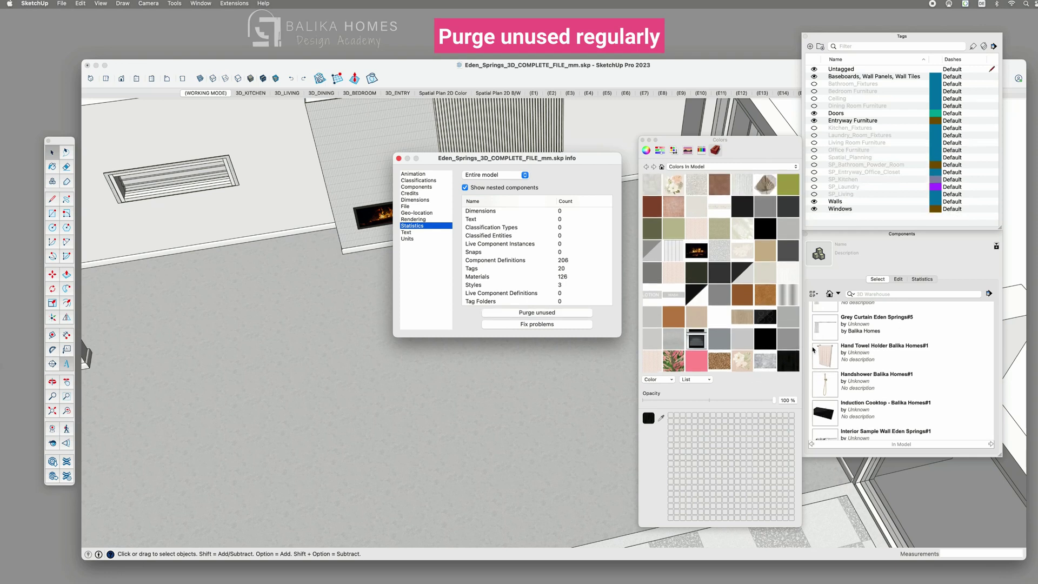
Close the statistics, load the first 3D Warehouse wardrobe into the model, then undo it.
click(398, 159)
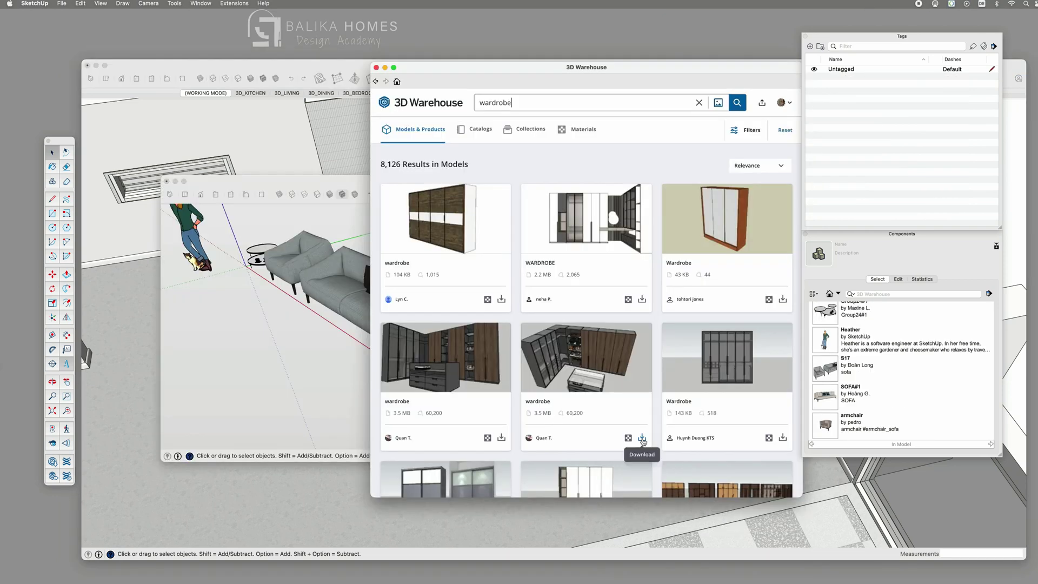
click(642, 438)
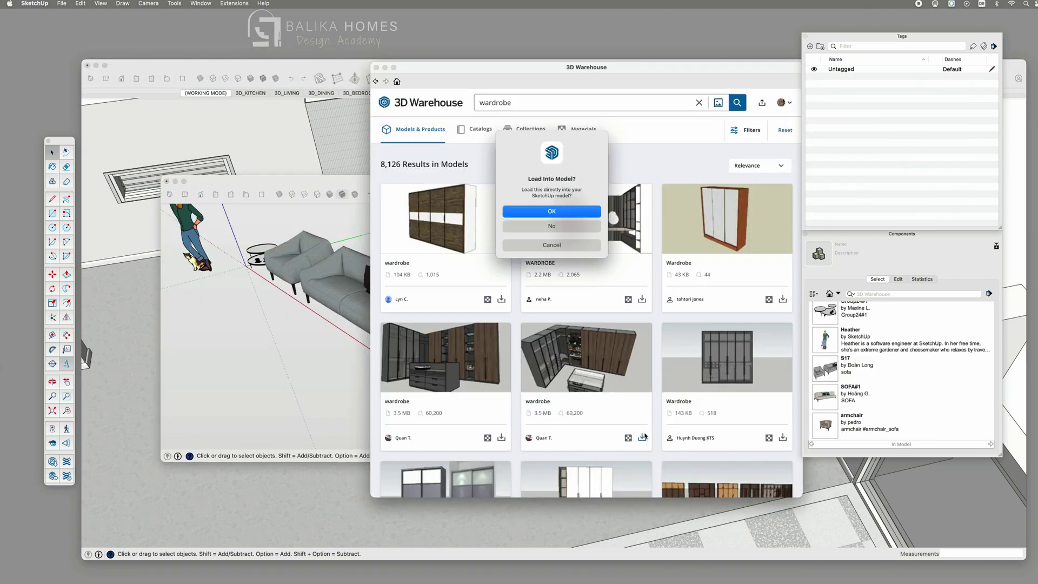
click(567, 213)
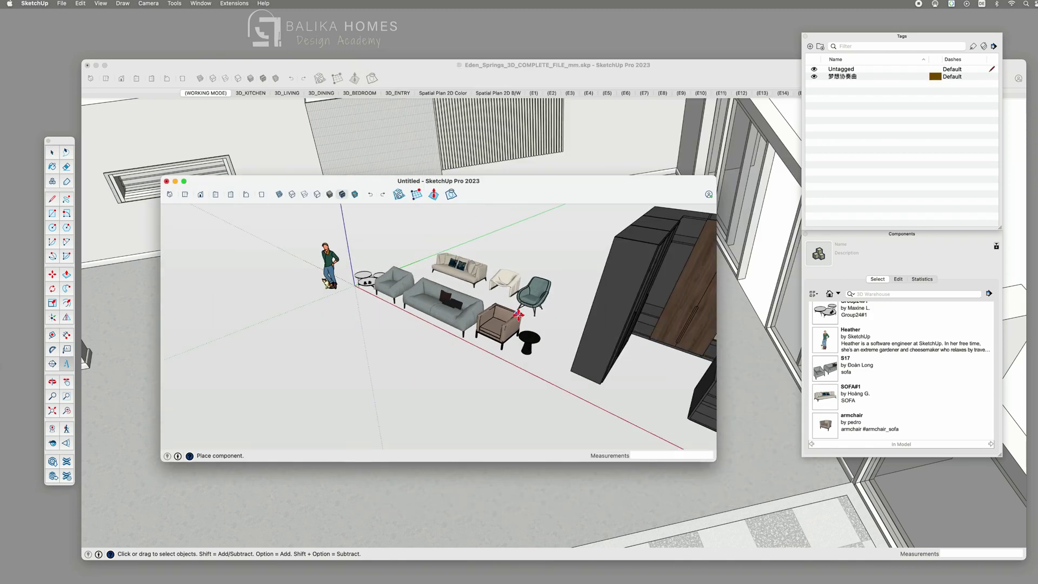
middle_drag(630, 246, 631, 274)
middle_drag(622, 317, 510, 280)
click(510, 280)
key(cmd+shift+a)
key(cmd+z)
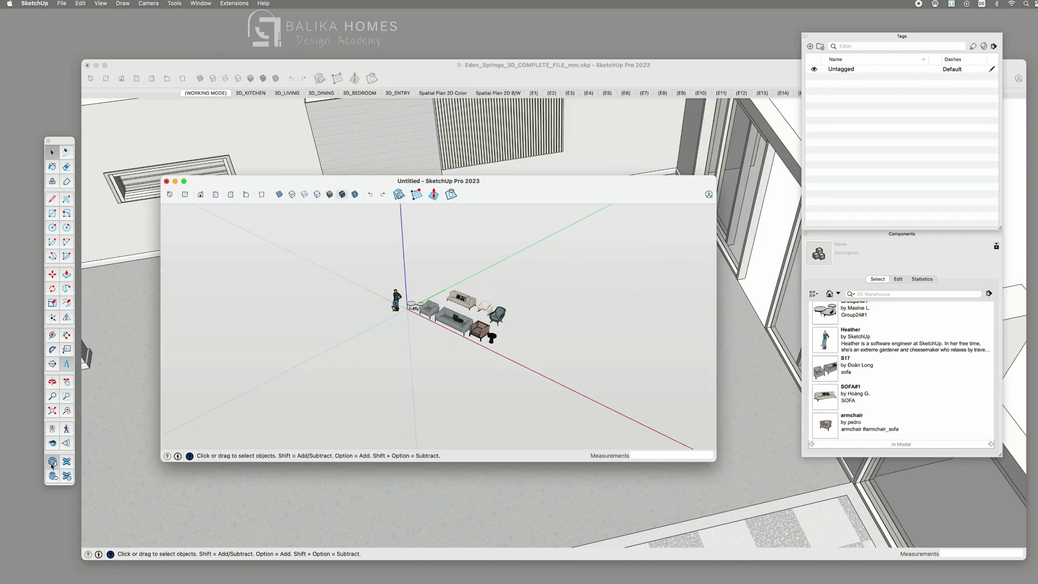
Download the L-shaped wardrobe and save it as the file 现代衣柜.skp.
click(53, 461)
click(641, 437)
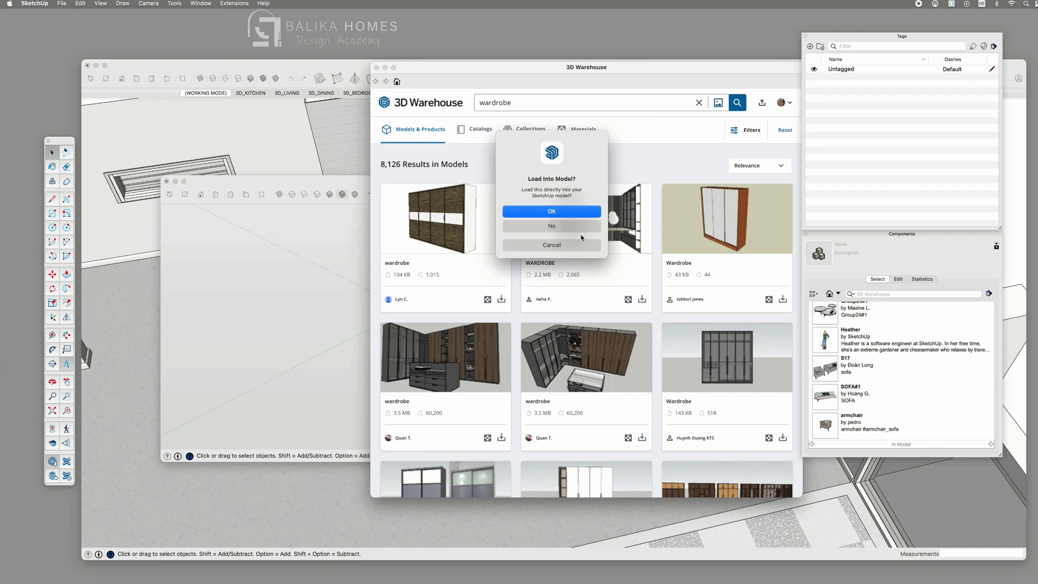
click(553, 226)
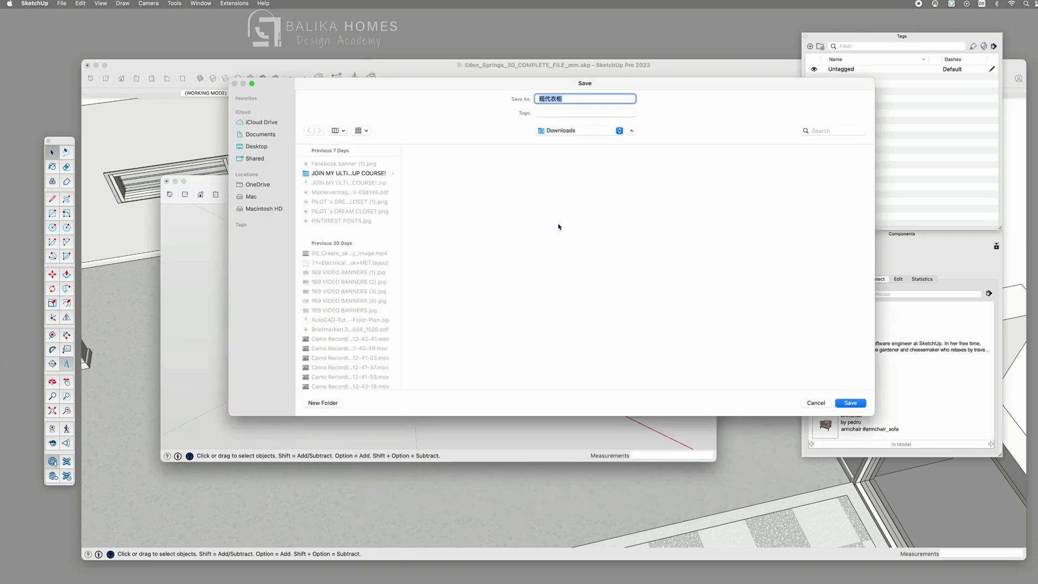
click(854, 404)
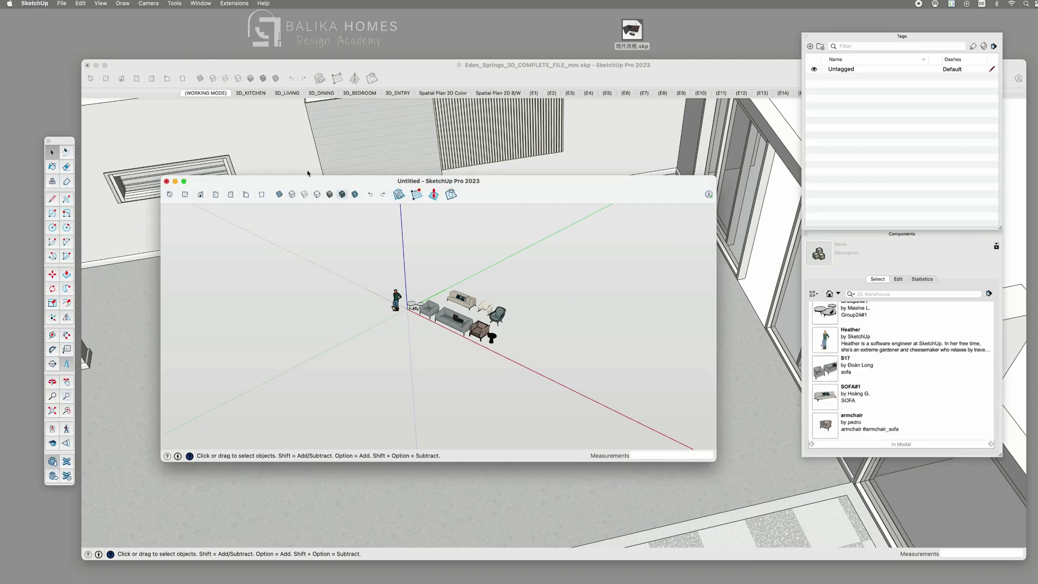
Import 现代衣柜.skp and place the wardrobe beside the furniture.
click(62, 3)
click(82, 187)
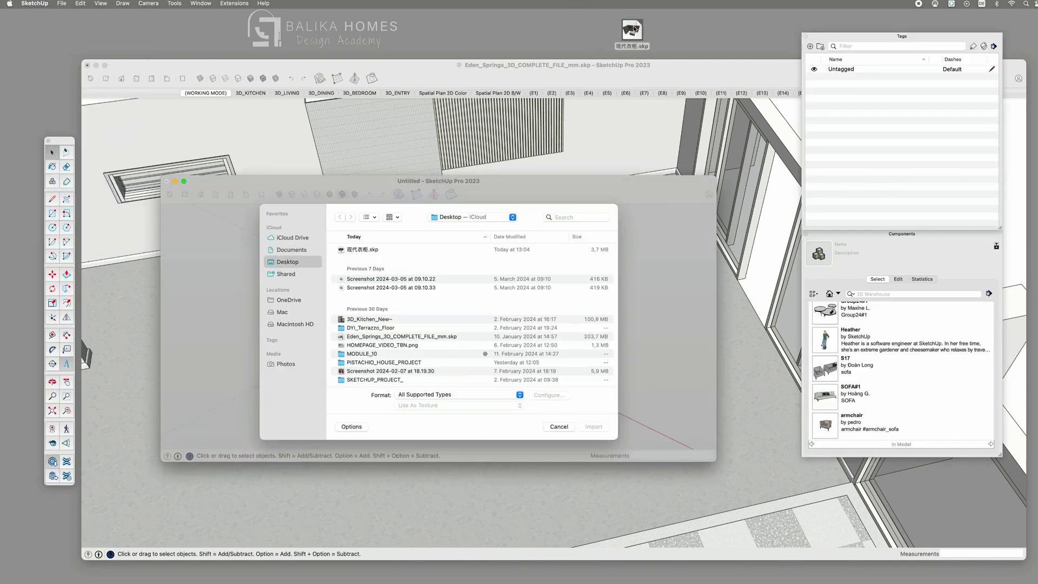
click(362, 249)
click(593, 427)
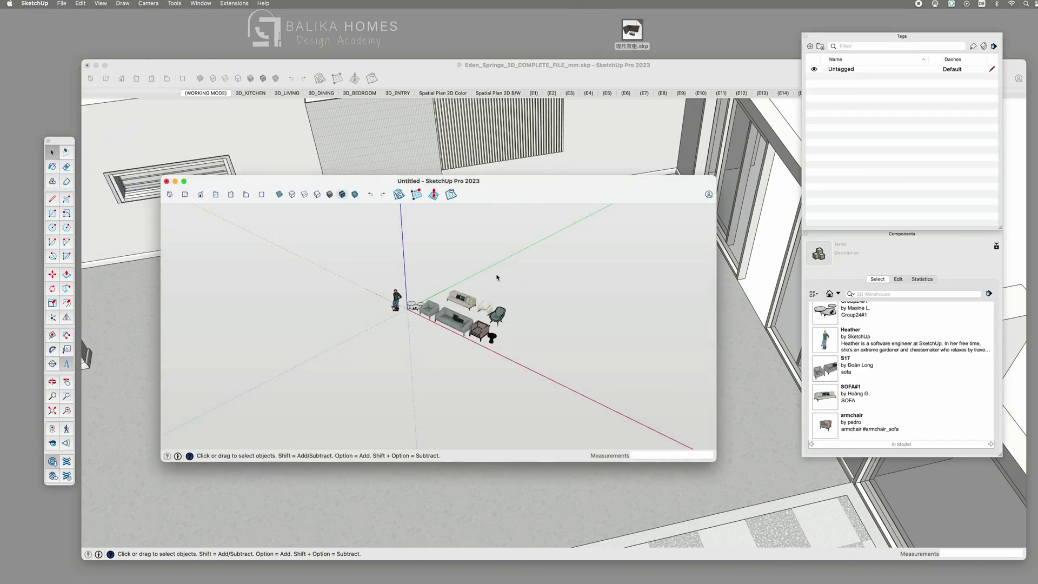
click(530, 336)
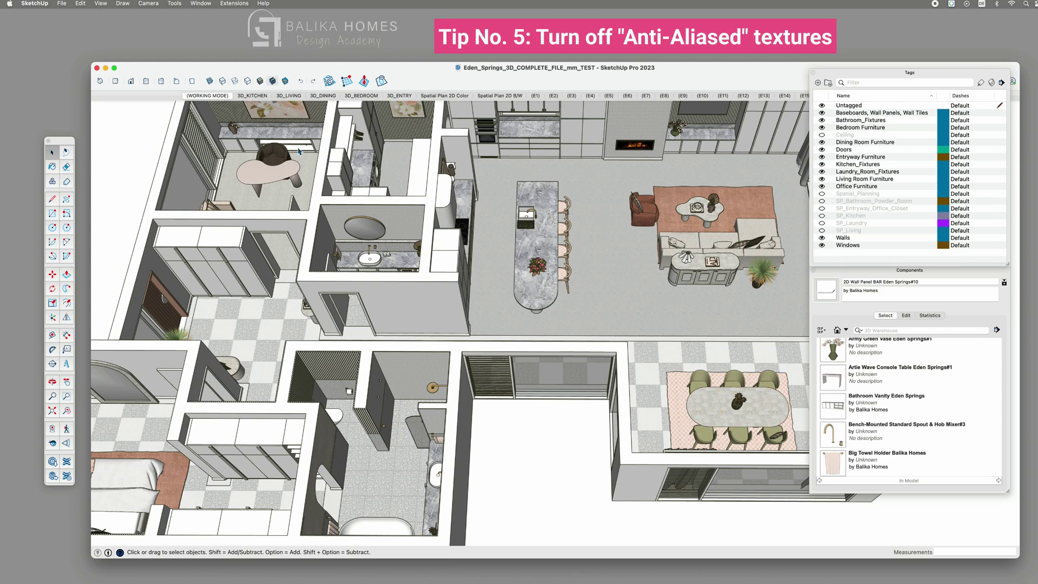
In Model Info's Rendering page, uncheck Use Anti-Aliased Textures.
click(200, 3)
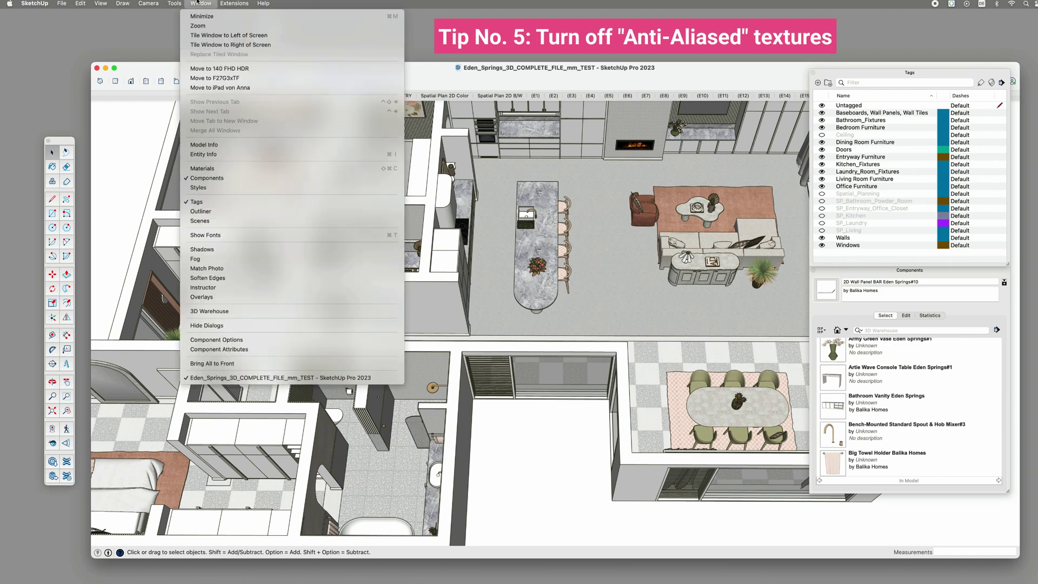
click(214, 147)
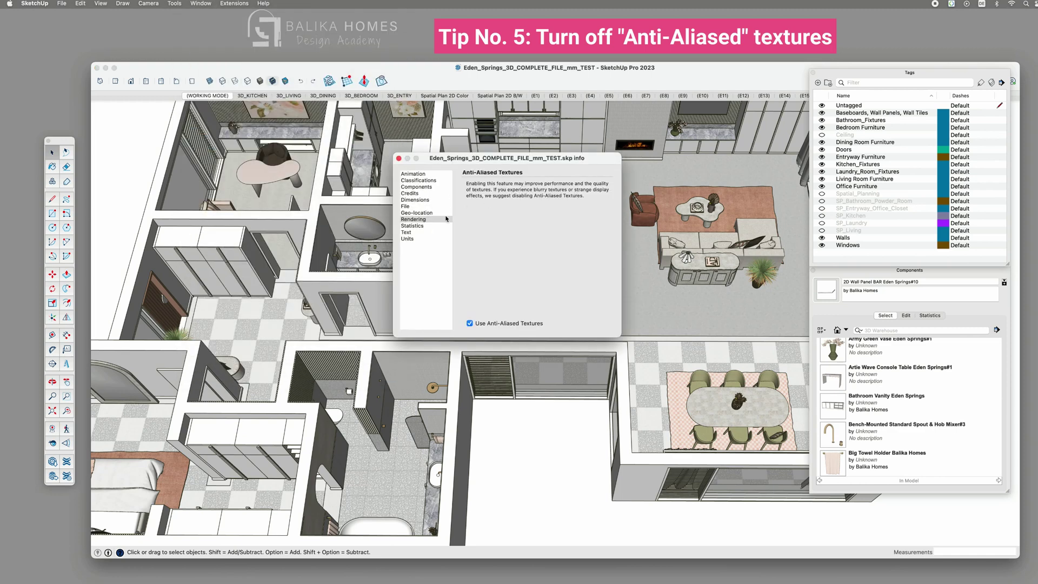
click(417, 221)
click(470, 323)
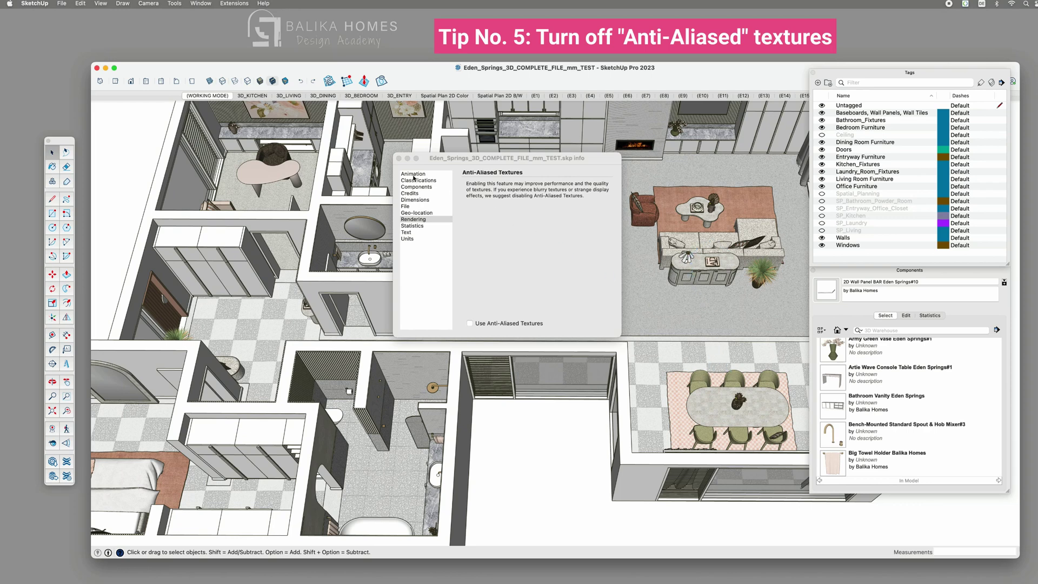
Close Model Info and bring the sofa and console into view.
click(399, 159)
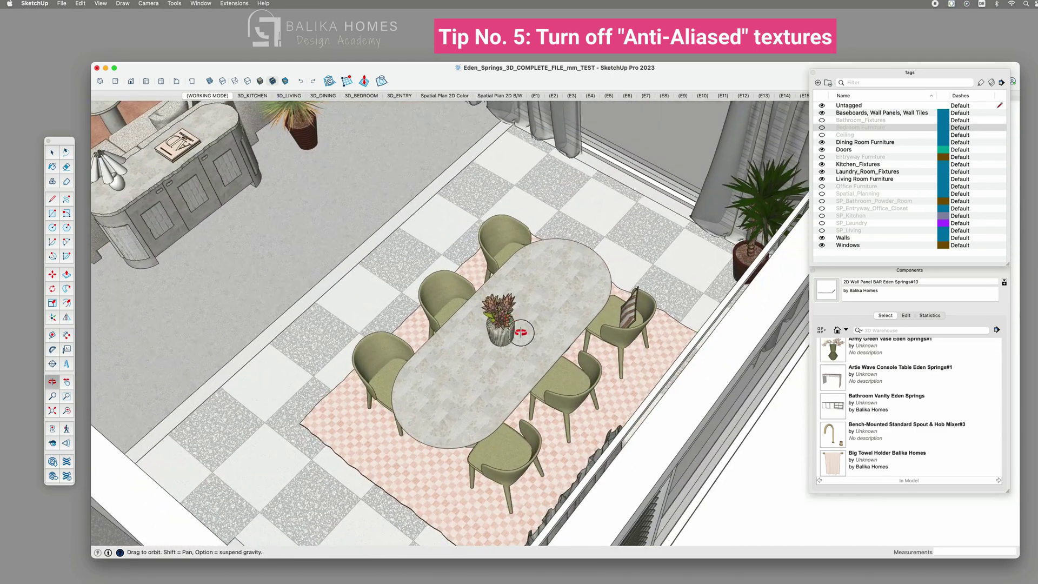
drag(520, 332, 548, 191)
scroll(415, 195, up, 3)
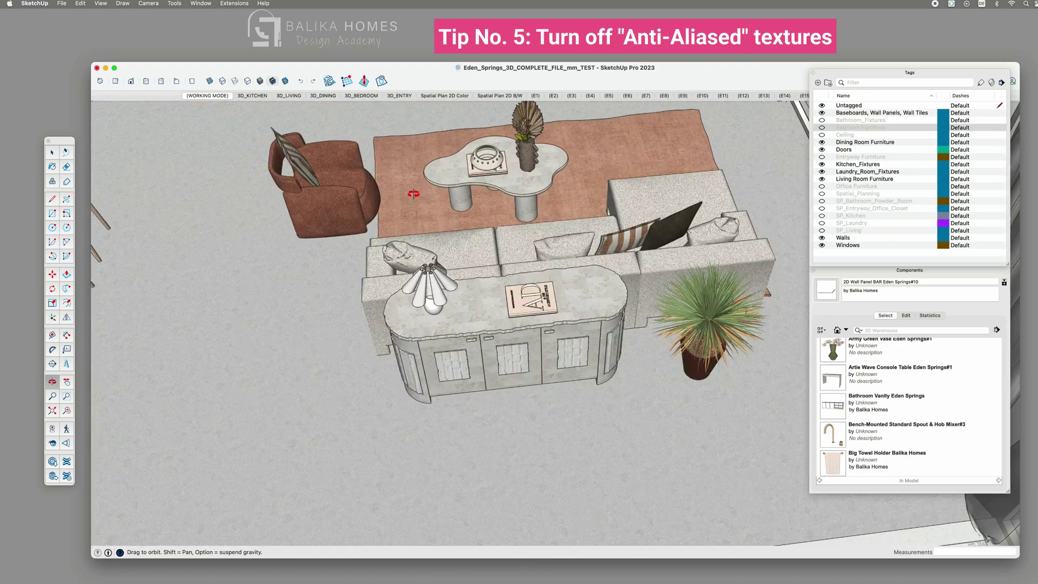
drag(415, 195, 572, 214)
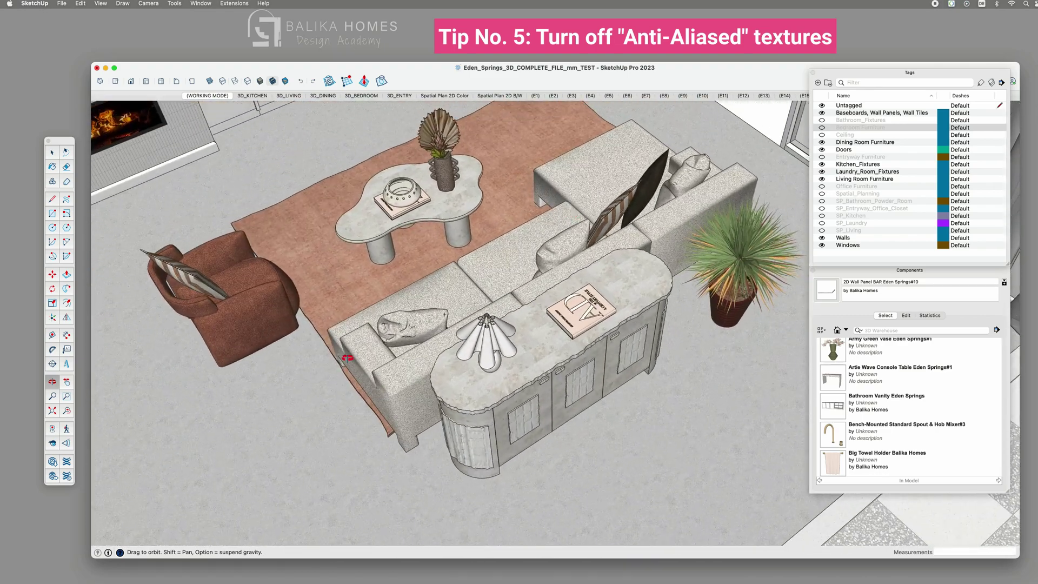
In Model Info Rendering, switch Use Anti-Aliased Textures on and back off.
click(200, 3)
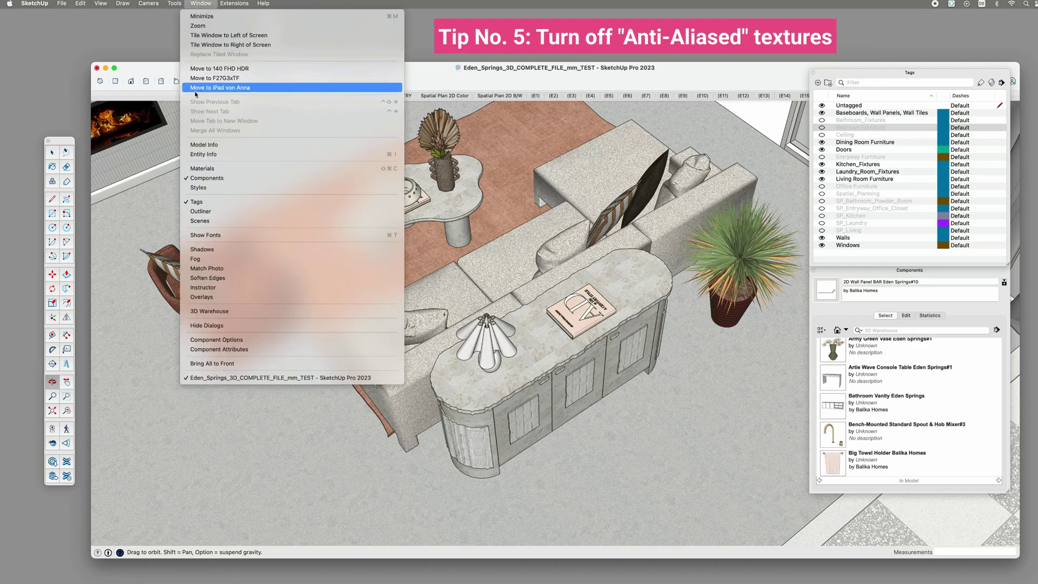
click(204, 145)
drag(513, 174, 684, 172)
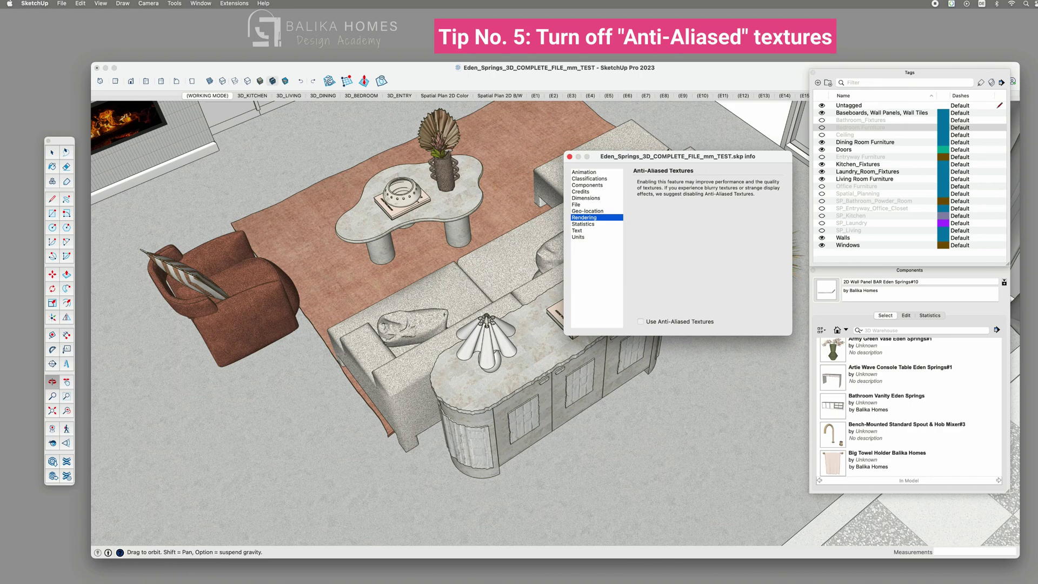
click(641, 321)
key(space)
Close Model Info, uncheck Use maximum texture size in Graphics preferences, and close Preferences.
click(570, 156)
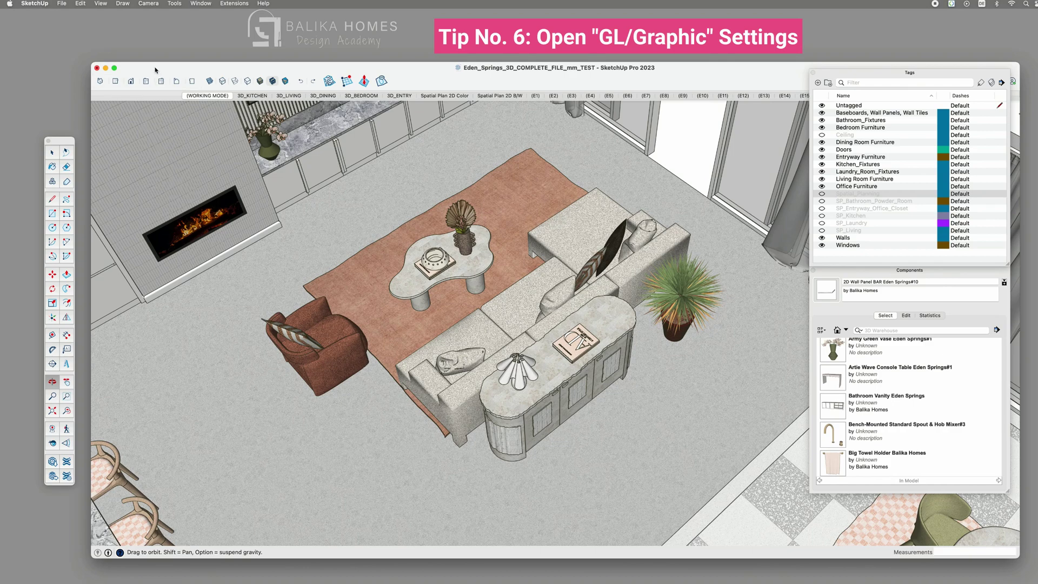
click(34, 4)
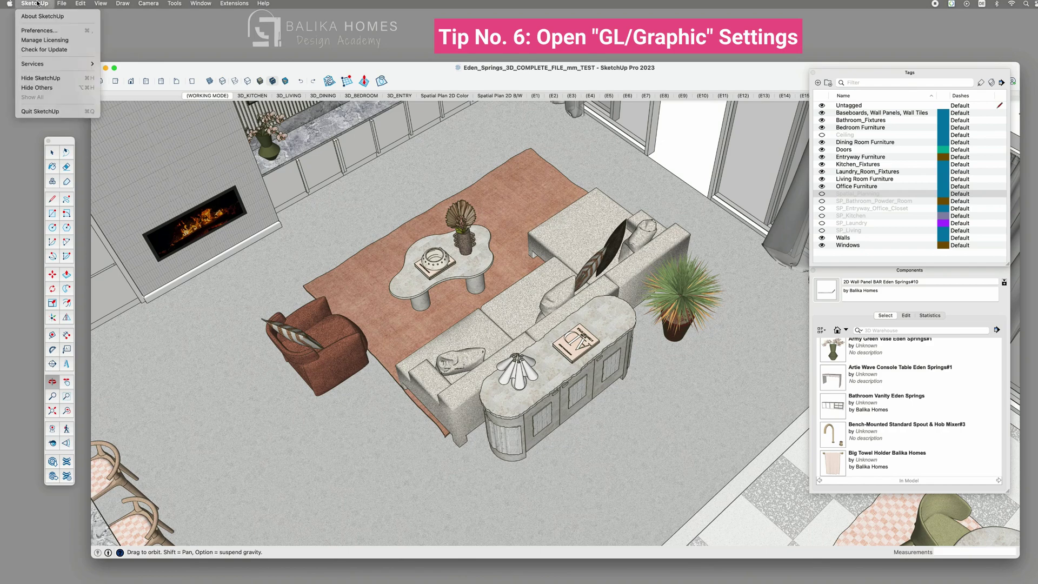
click(39, 31)
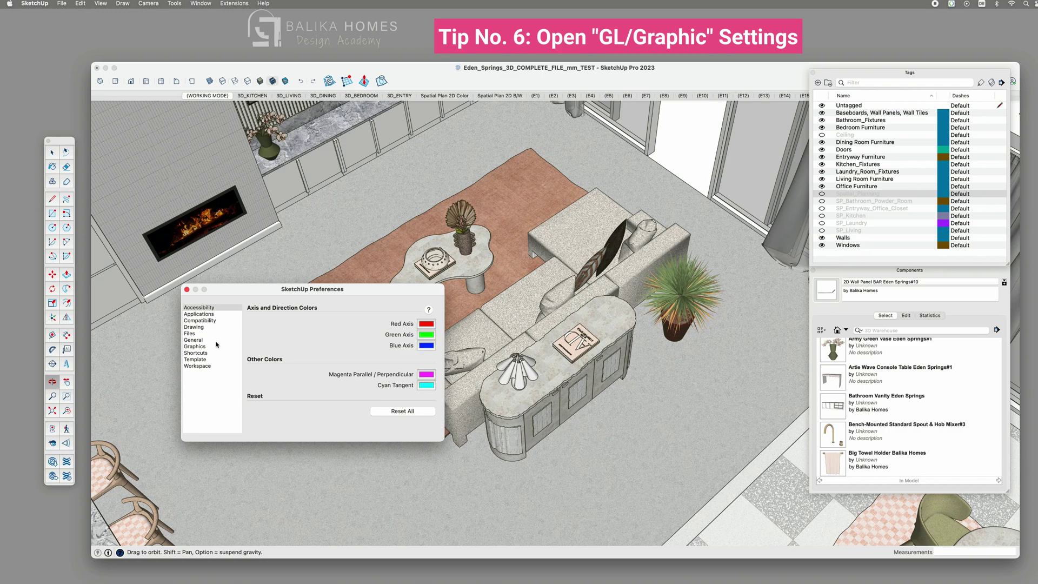
click(194, 347)
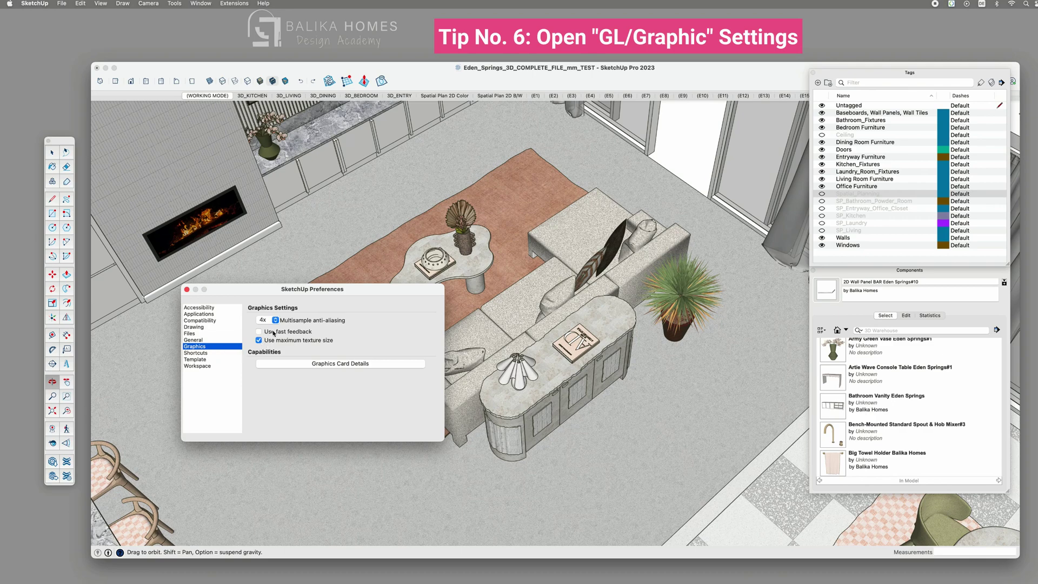
mouse_move(317, 290)
mouse_down()
mouse_move(301, 304)
mouse_move(298, 272)
mouse_up()
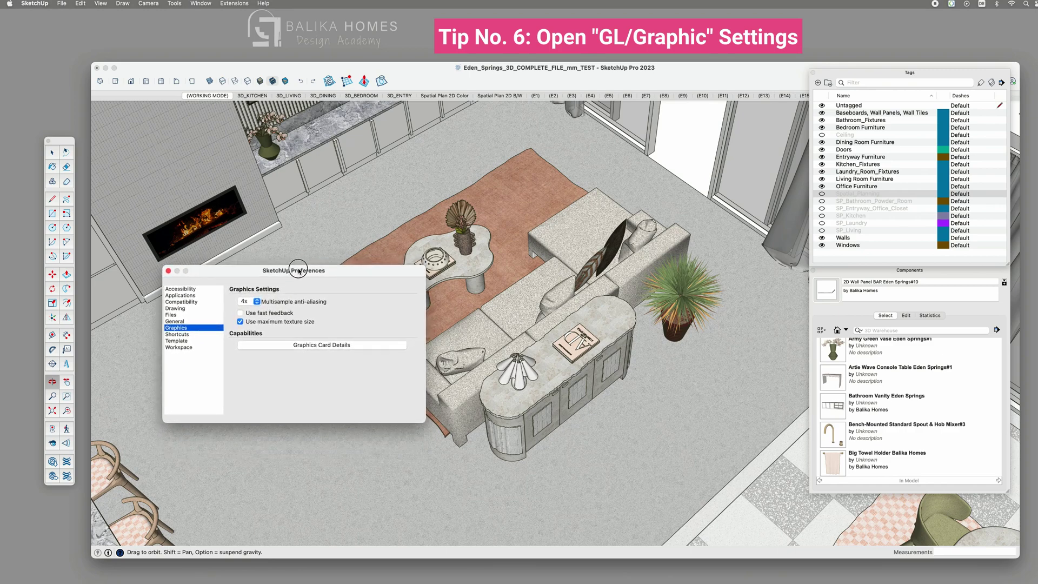
click(241, 322)
click(240, 322)
drag(227, 278, 229, 276)
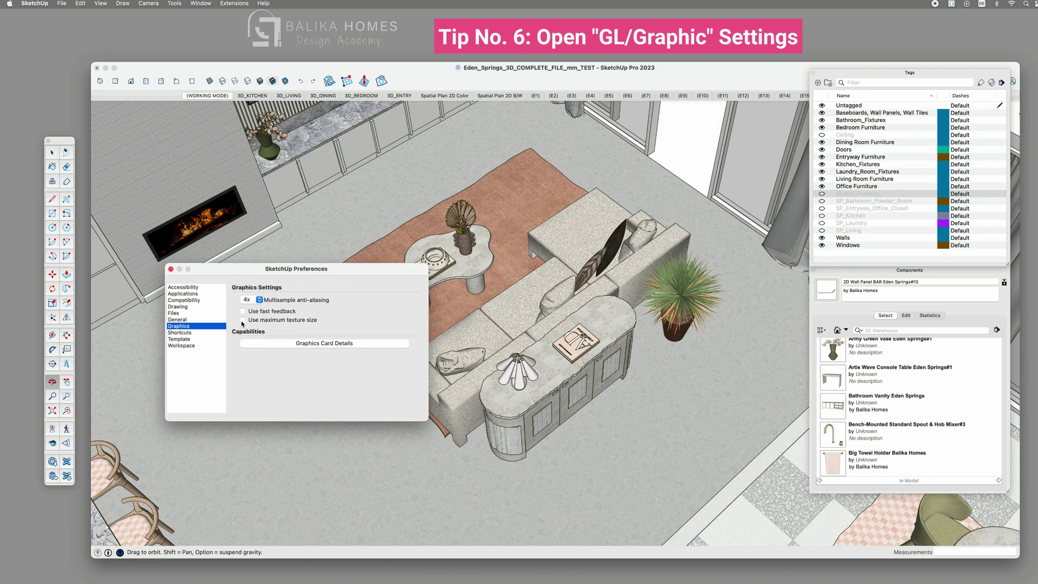
click(171, 269)
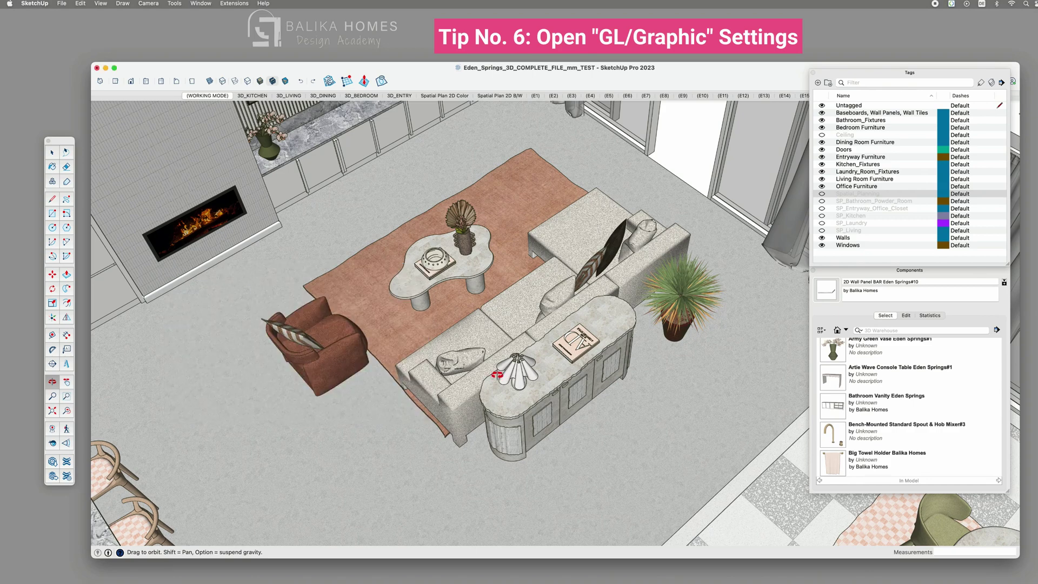
drag(540, 406, 549, 436)
scroll(566, 368, up, 10)
scroll(563, 389, down, 5)
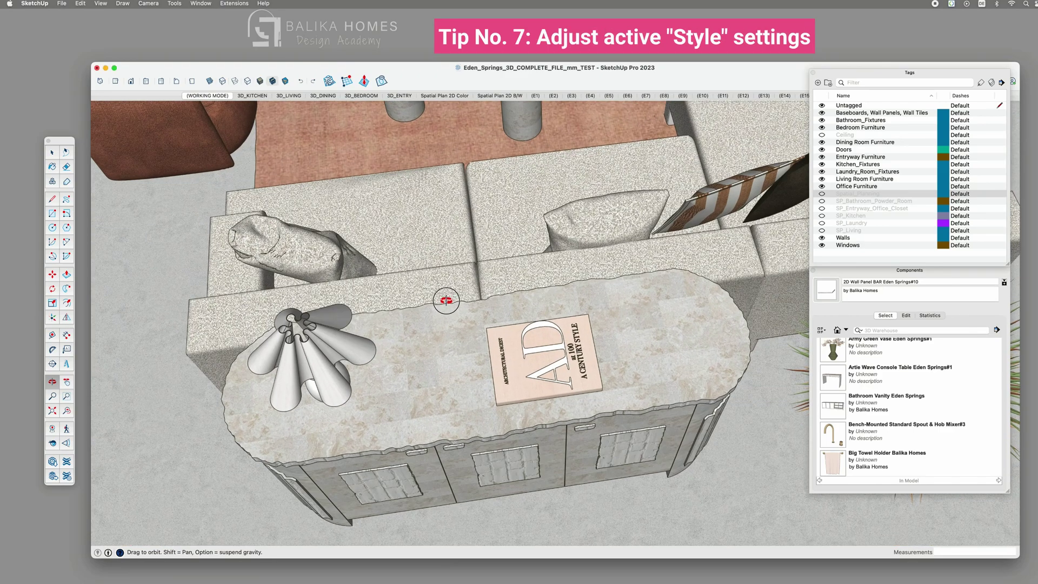
drag(447, 301, 437, 222)
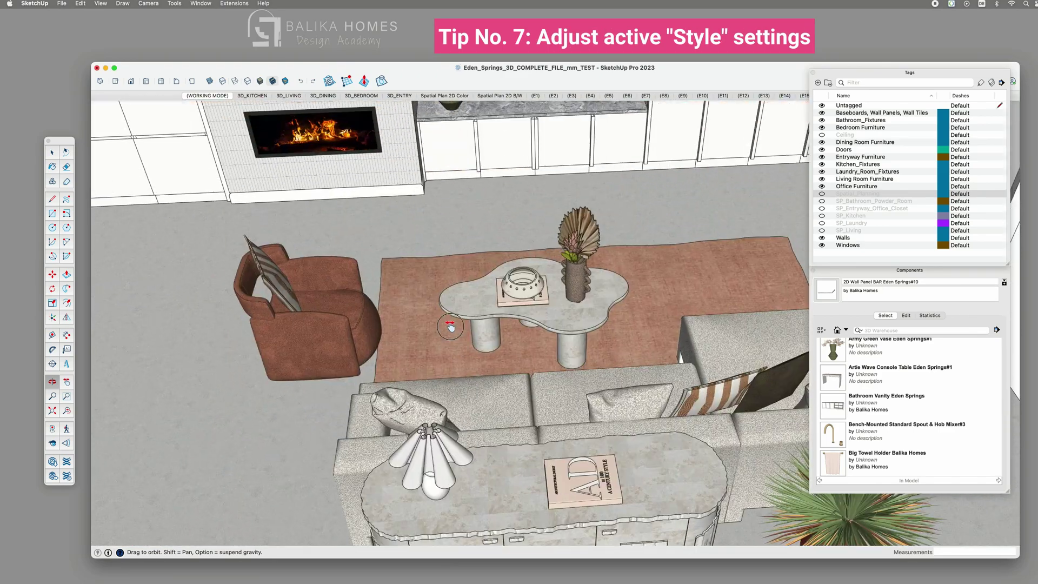
drag(453, 327, 583, 354)
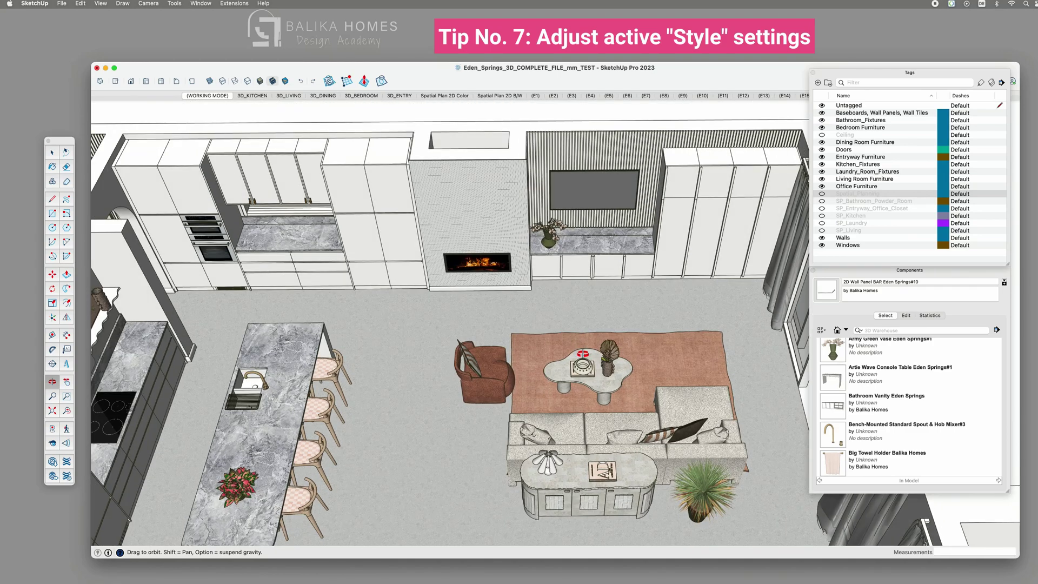
Open the Styles panel on the In Model collection and move it over the model.
click(201, 3)
click(267, 202)
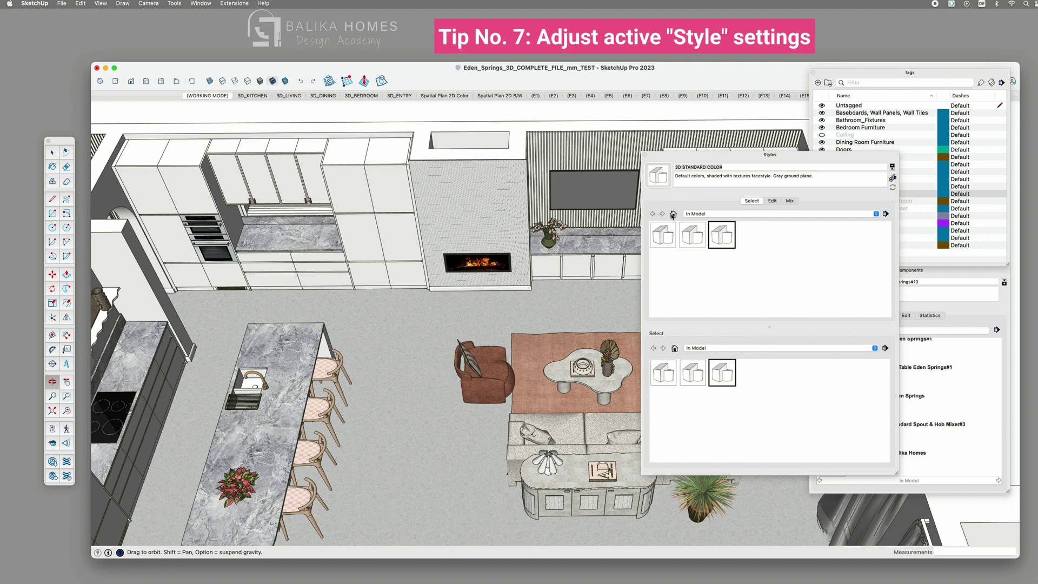
click(686, 214)
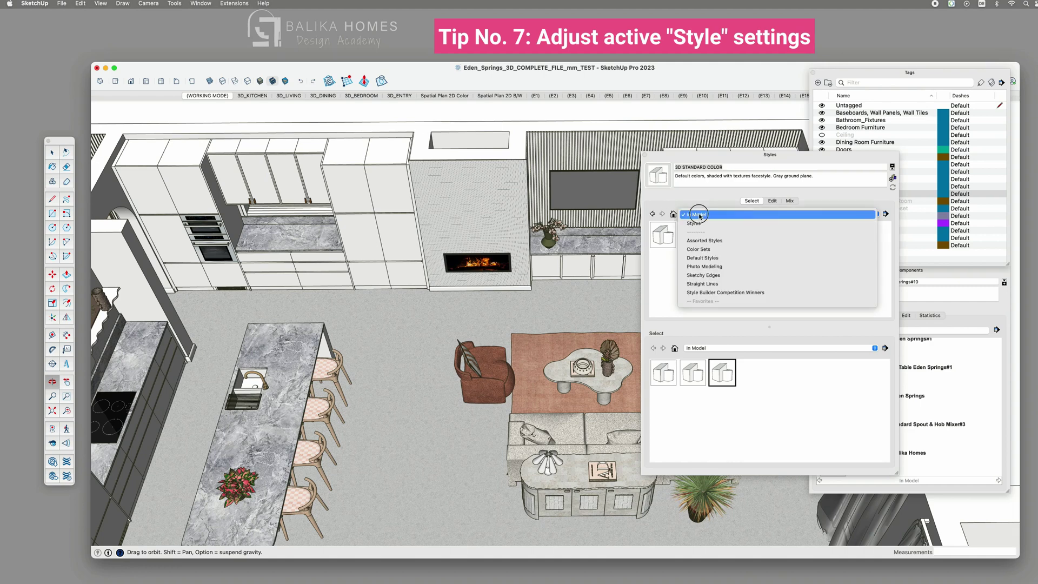
click(699, 215)
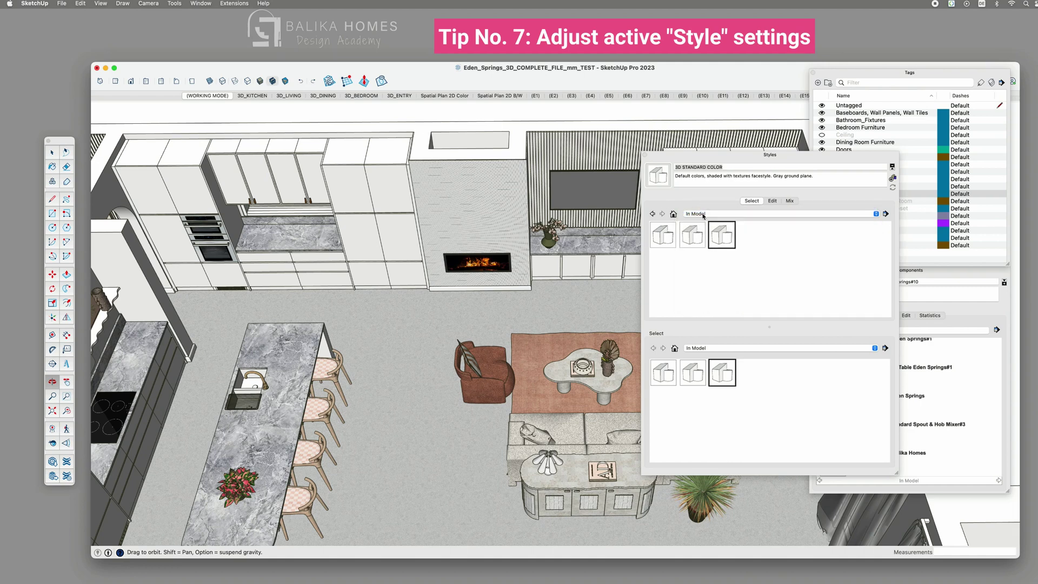
drag(763, 157, 637, 190)
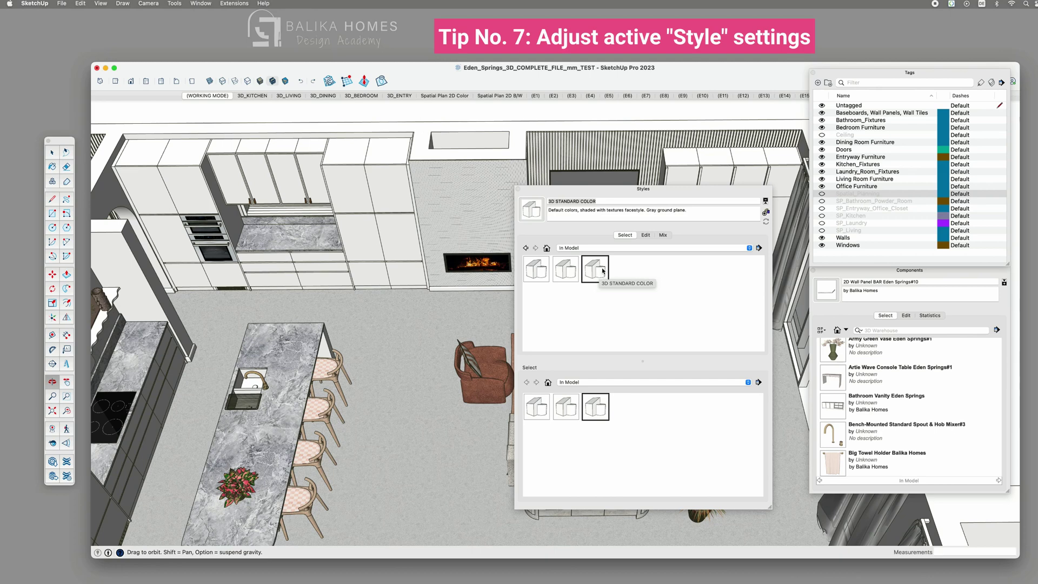
Show the 3D STANDARD COLOR style's Face Settings, try Shaded, then restore Shaded with Textures.
click(645, 235)
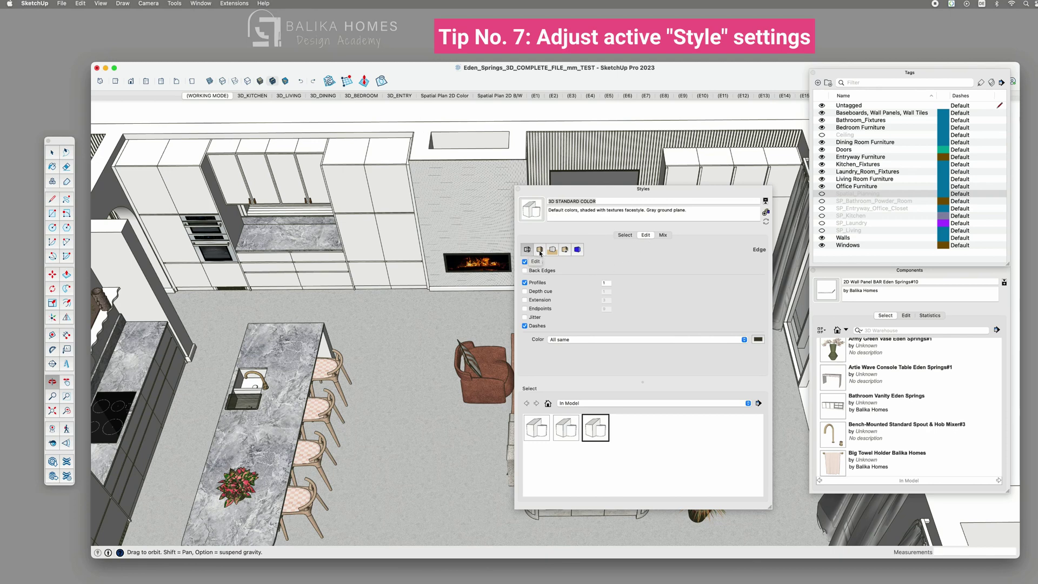
click(541, 250)
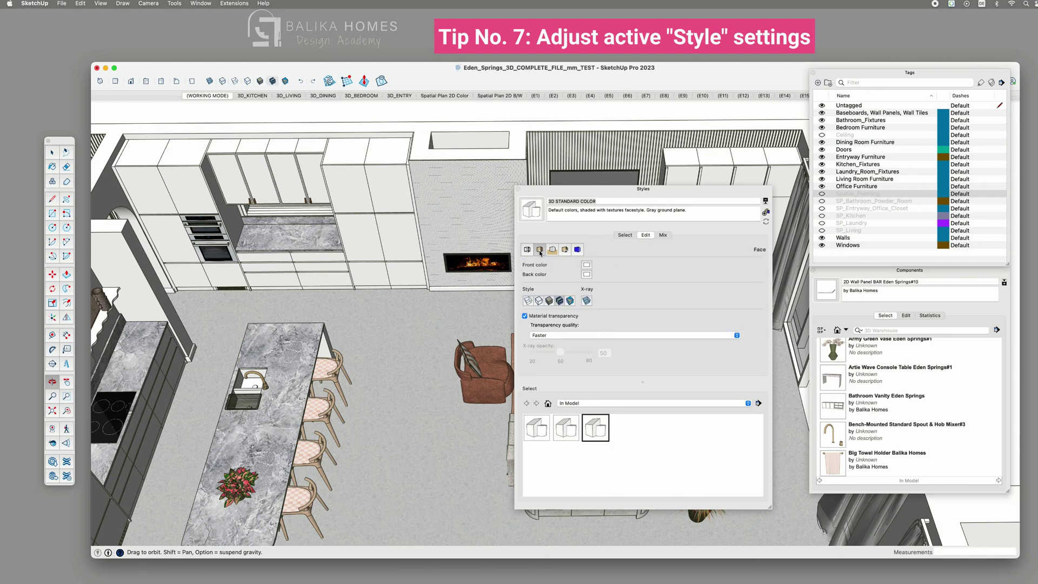
click(550, 301)
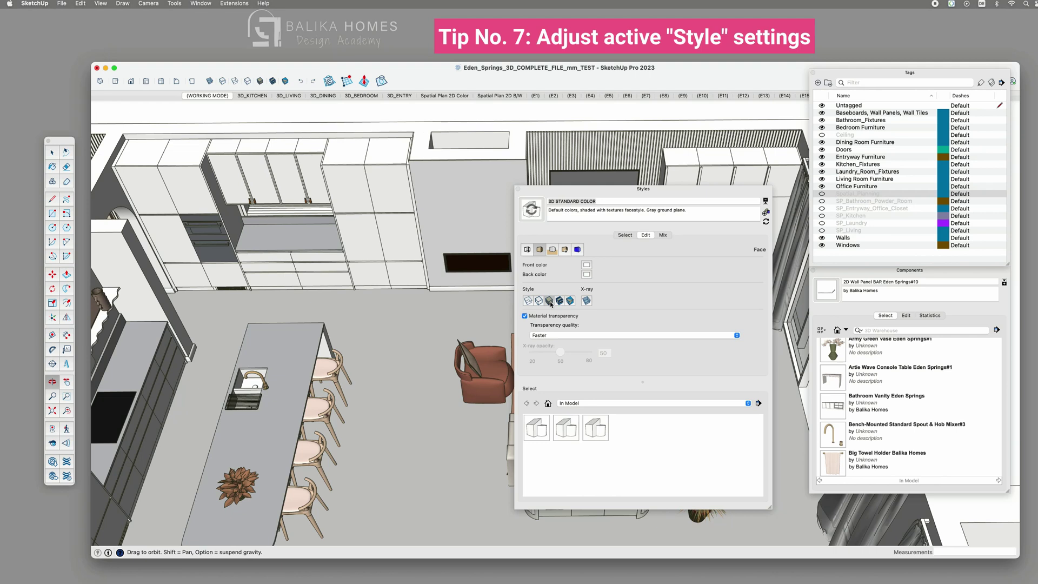
click(559, 302)
click(560, 301)
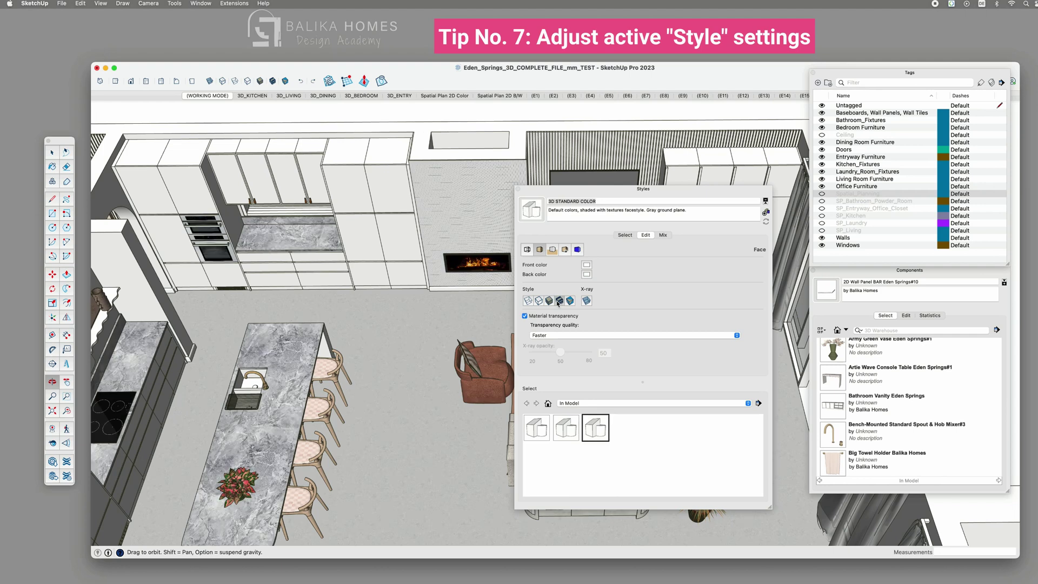
Uncheck Edges in the style's Edge Settings, leaving Profiles on.
click(527, 250)
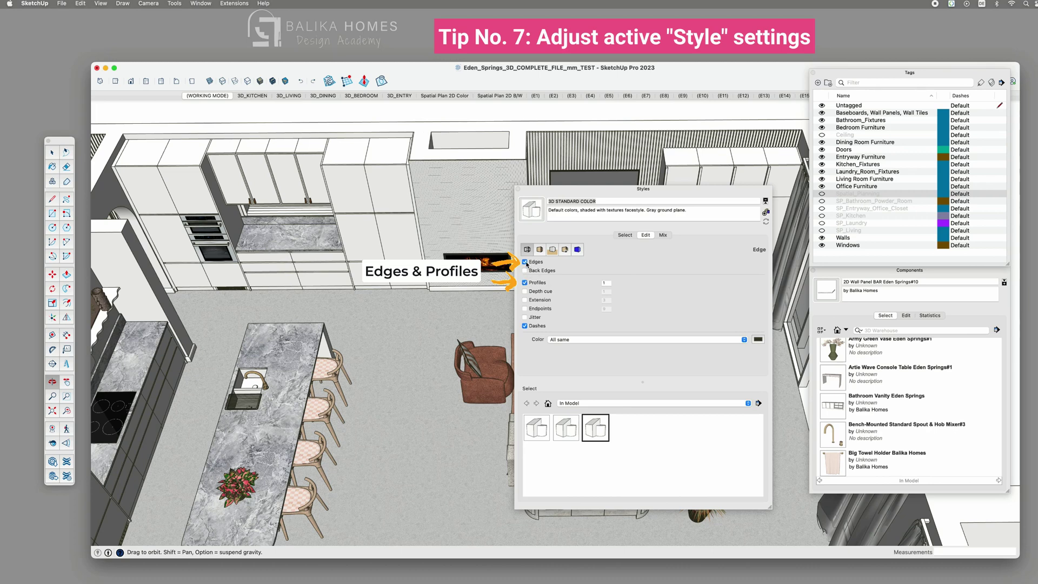
click(526, 263)
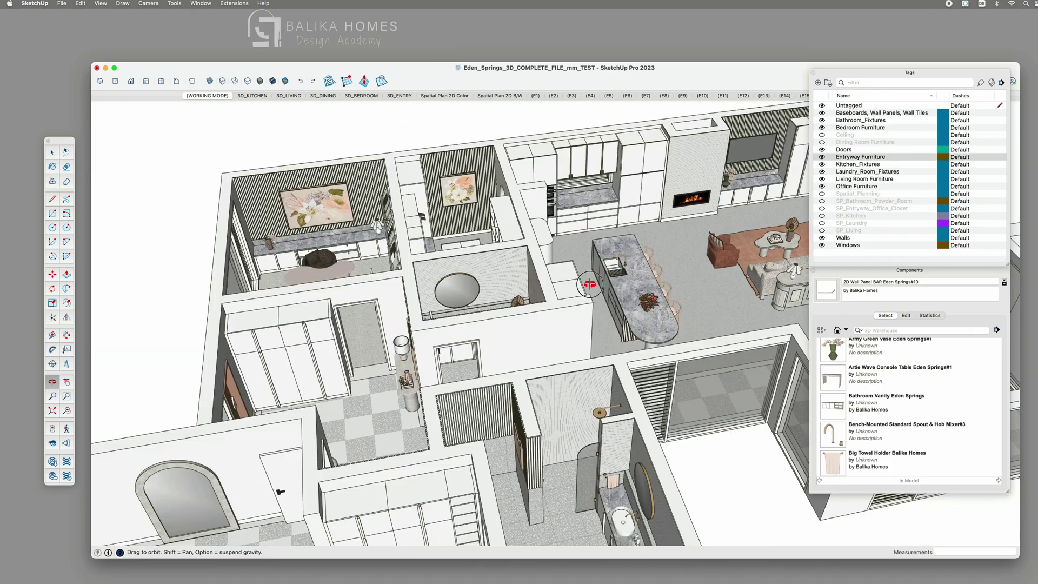
drag(546, 297, 586, 309)
scroll(586, 309, up, 10)
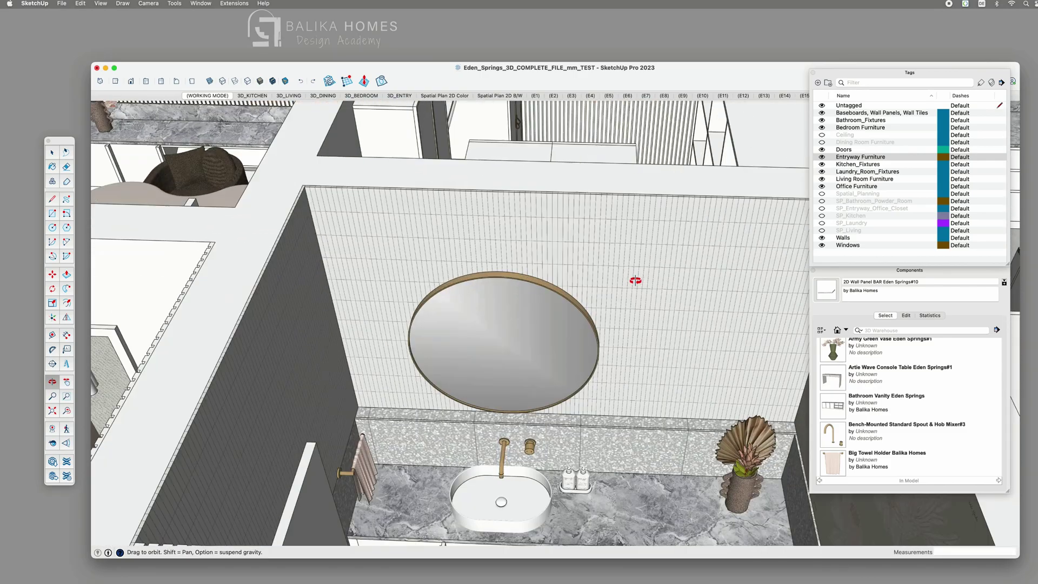
scroll(635, 280, down, 8)
drag(636, 280, 550, 293)
scroll(447, 331, up, 3)
scroll(448, 332, up, 3)
scroll(448, 331, down, 3)
scroll(550, 292, up, 3)
scroll(550, 292, down, 3)
scroll(523, 225, up, 3)
scroll(524, 225, down, 3)
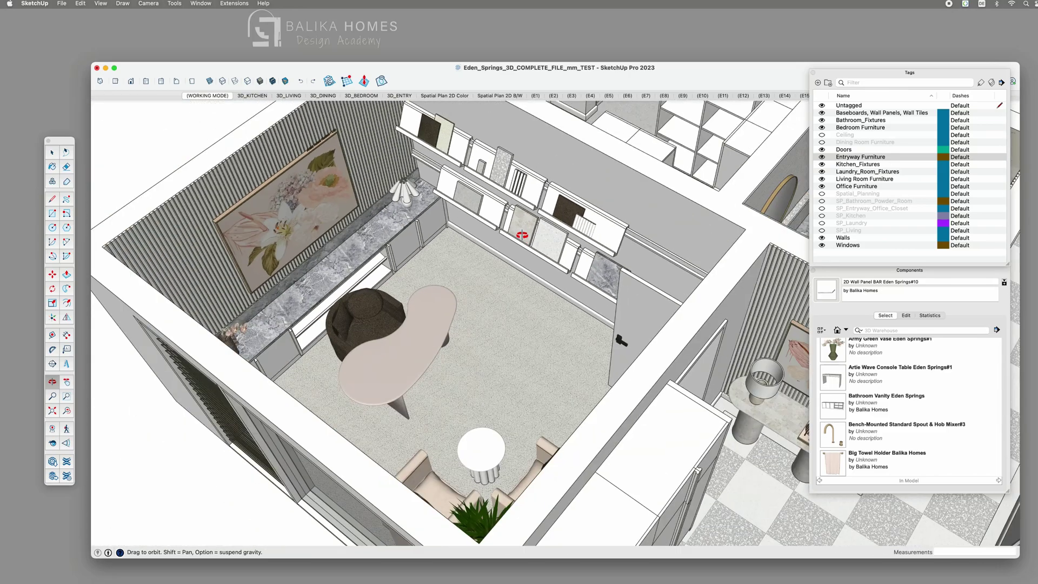
scroll(477, 318, up, 2)
drag(523, 225, 648, 330)
scroll(477, 318, down, 3)
scroll(563, 309, up, 3)
scroll(564, 310, down, 3)
scroll(648, 330, up, 3)
scroll(524, 294, down, 3)
drag(524, 294, 498, 296)
scroll(486, 285, up, 3)
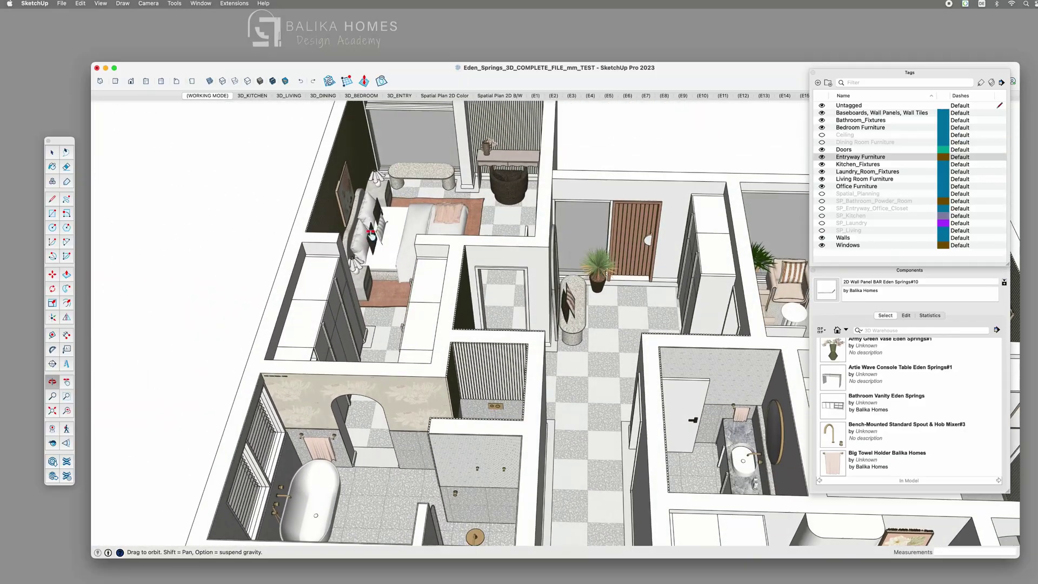
drag(368, 232, 622, 187)
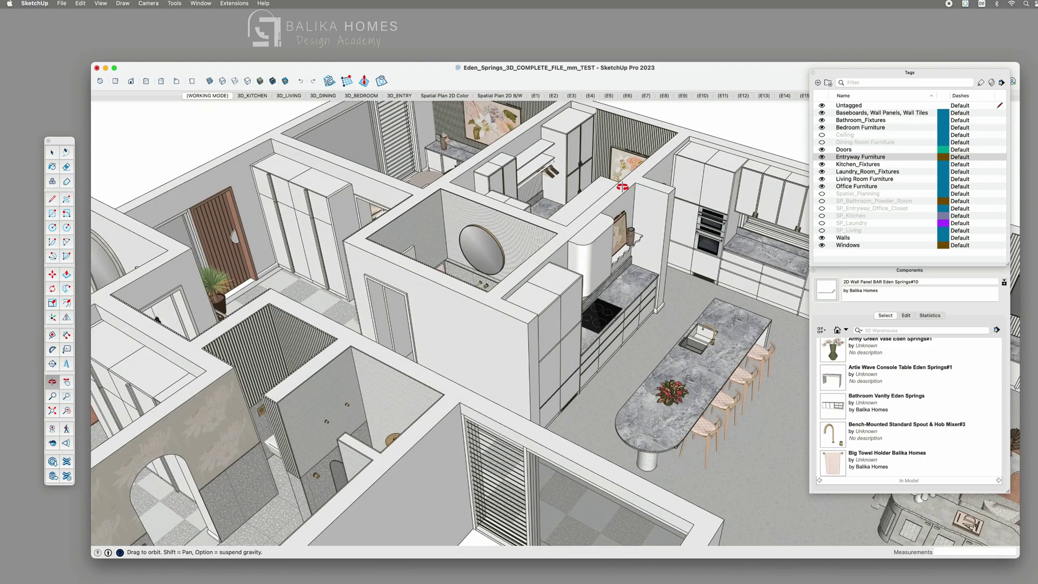